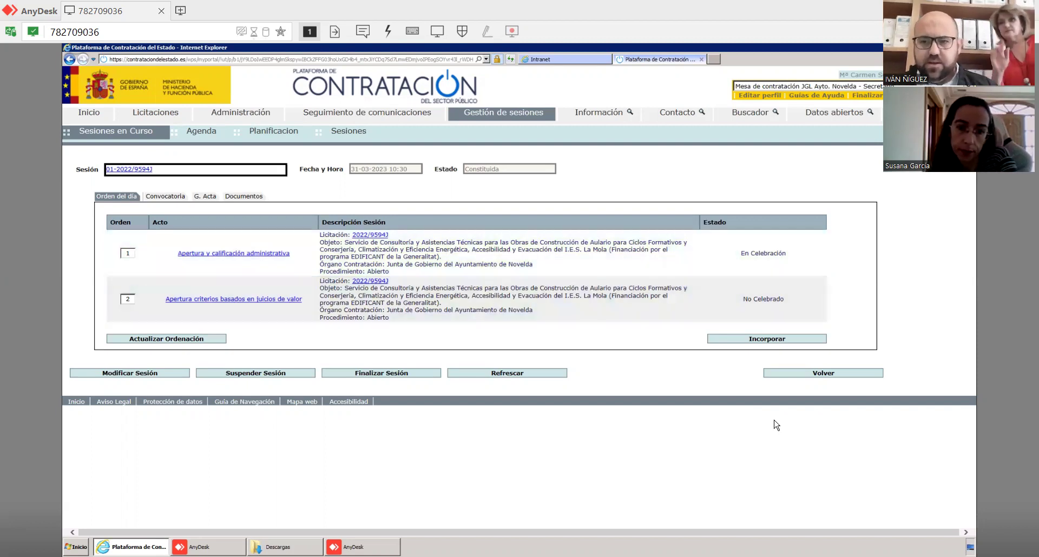
- Open the "Apertura y calificación administrativa" act of session 01-2022/9594J and review its list of bidders
{"action": "left_click_drag", "start_coordinate": [177, 253], "coordinate": [290, 253]}
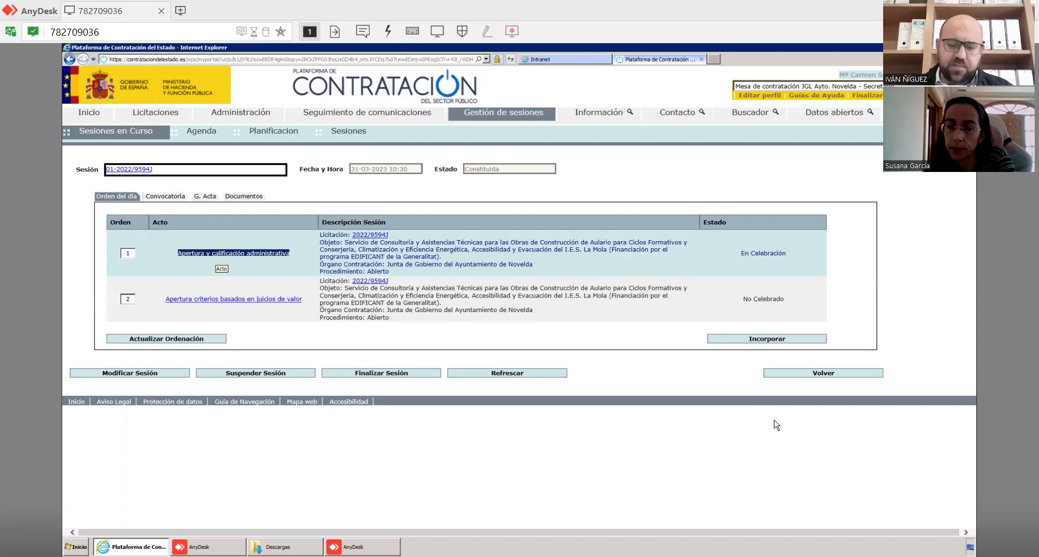
{"action": "left_click", "coordinate": [222, 254]}
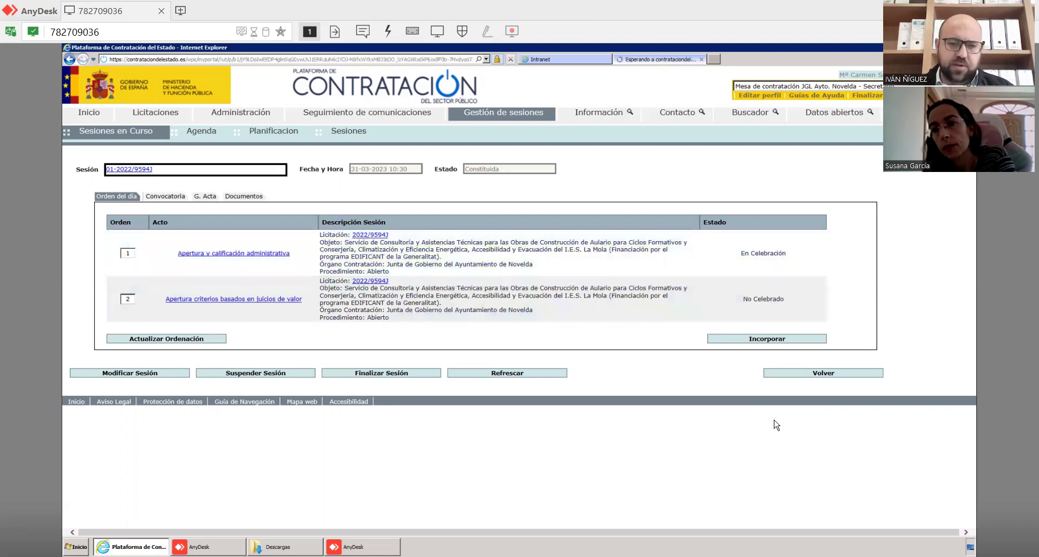
{"action": "scroll", "coordinate": [776, 425], "scroll_direction": "down", "scroll_amount": 5}
{"action": "scroll", "coordinate": [776, 425], "scroll_direction": "up", "scroll_amount": 3}
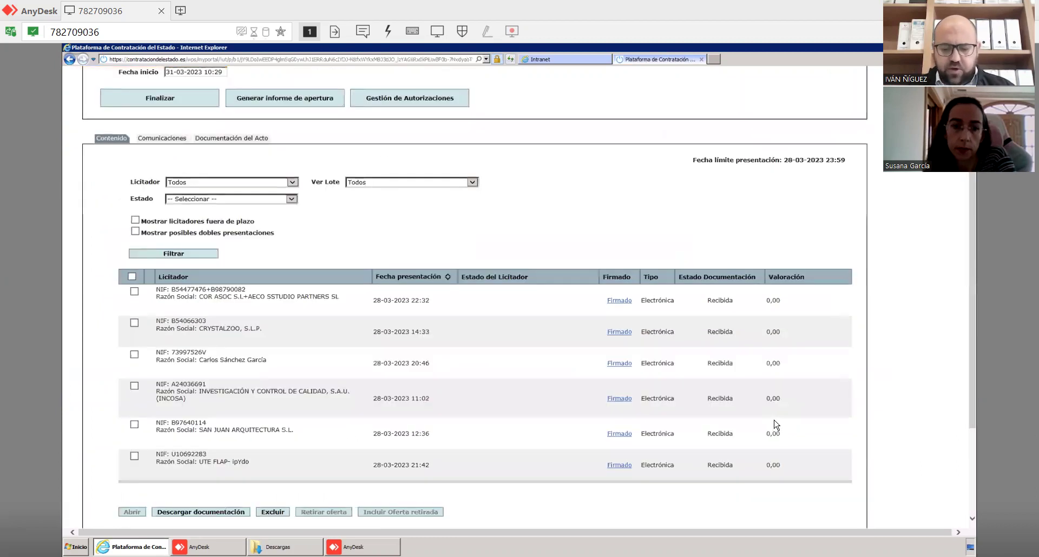
{"action": "scroll", "coordinate": [776, 425], "scroll_direction": "up", "scroll_amount": 3}
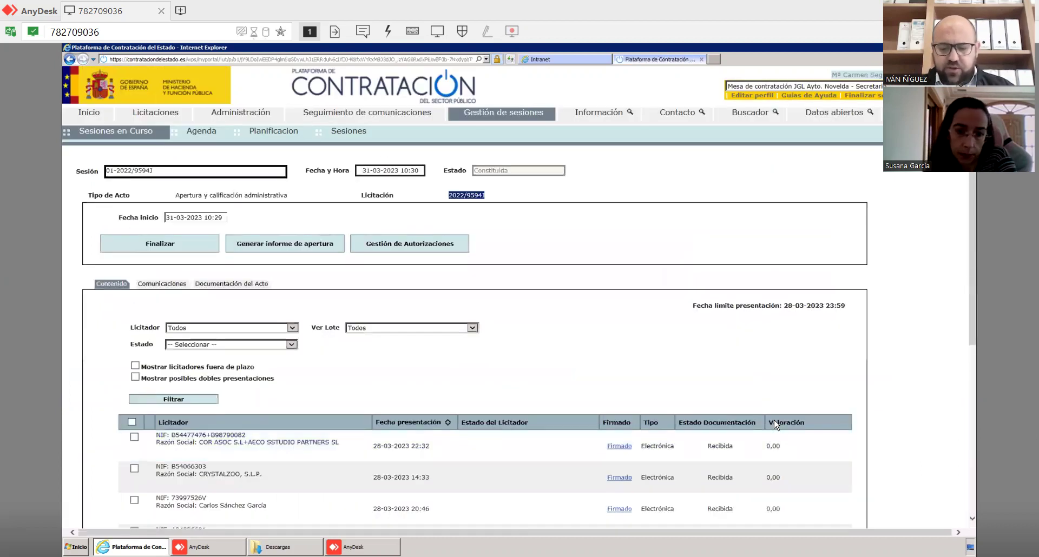
{"action": "scroll", "coordinate": [777, 425], "scroll_direction": "down", "scroll_amount": 5}
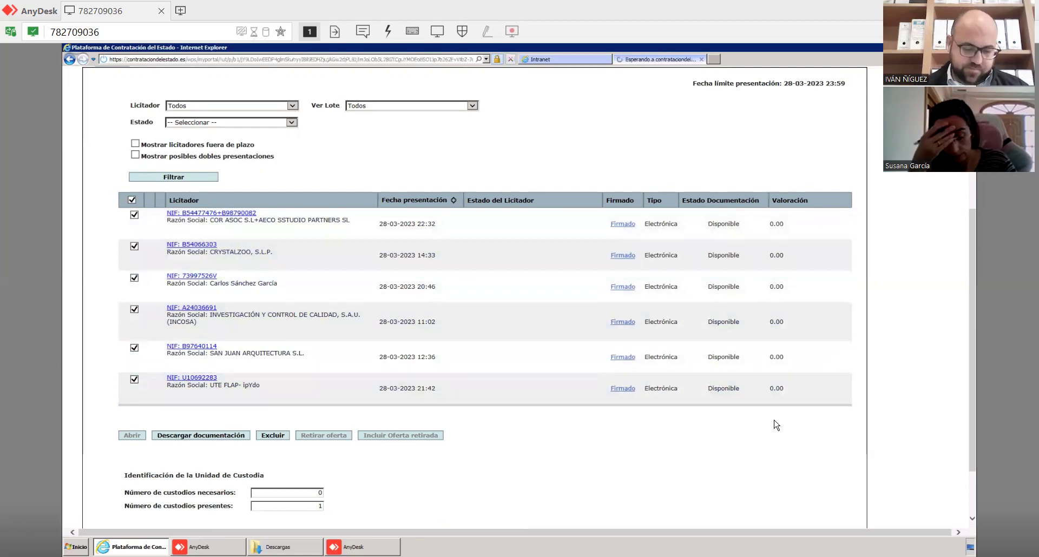
- Save the bidders' downloaded documentation and open the first bidder's folder in the 2022_9594J archive
{"action": "key", "text": "alt+g"}
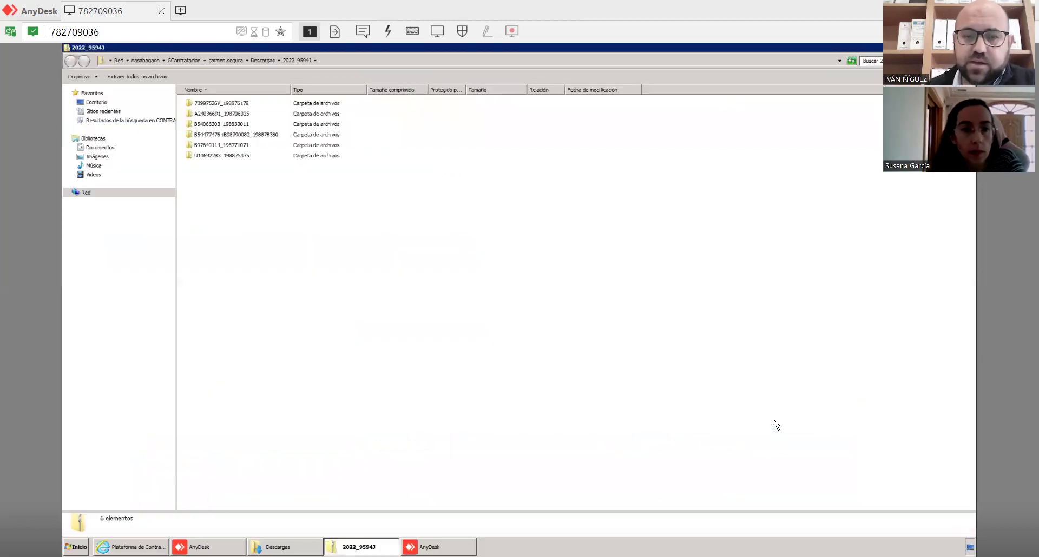
{"action": "key", "text": "Down"}
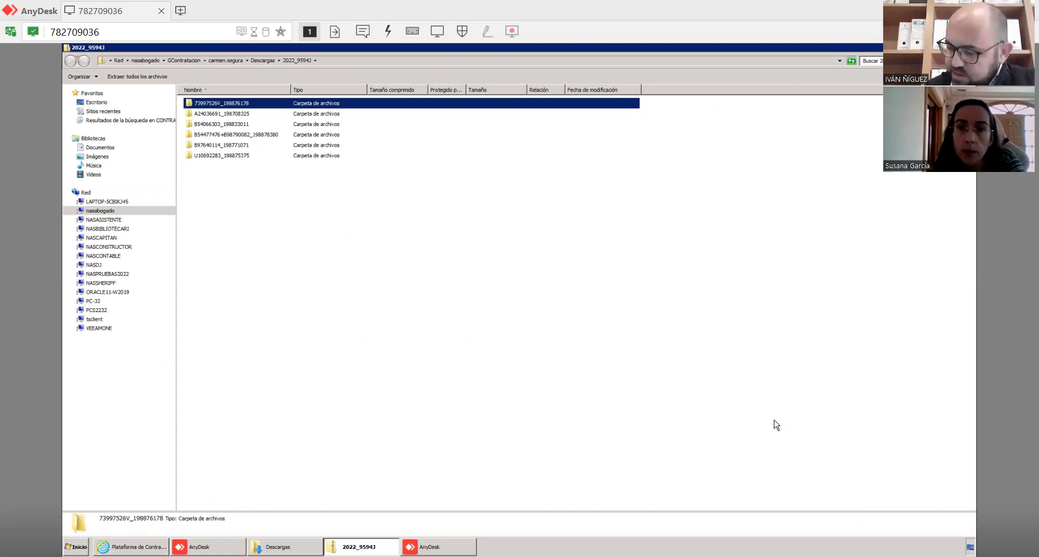
{"action": "key", "text": "Return"}
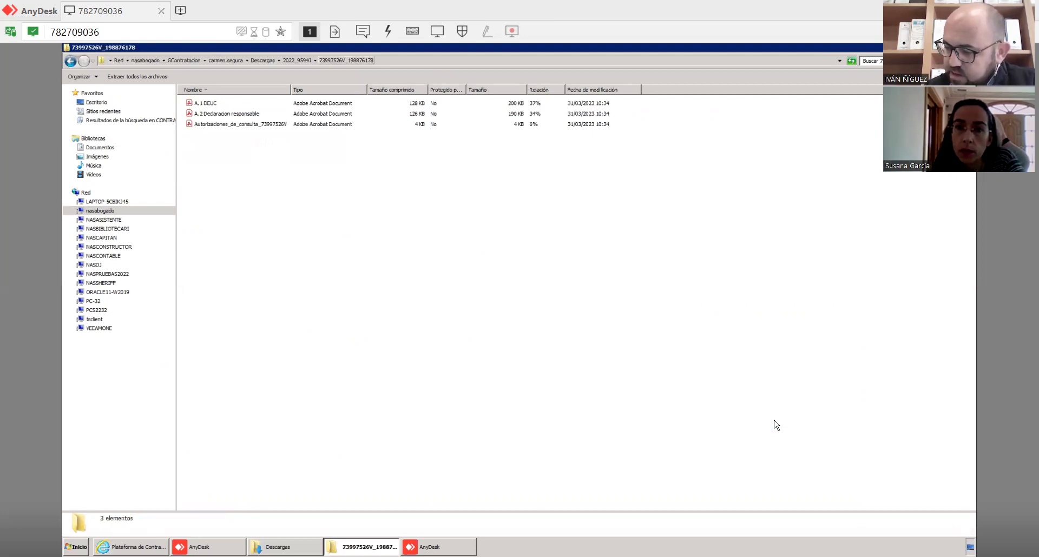
- Open all three PDFs in the first bidder's folder together: DEUC, responsible declaration and consultation authorizations
{"action": "key", "text": "ctrl+a"}
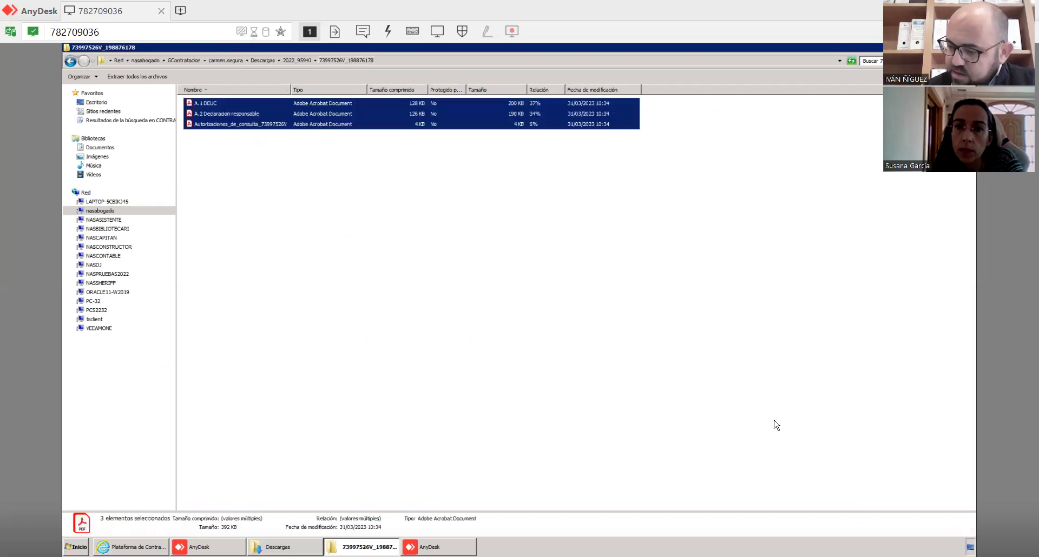
{"action": "left_click", "coordinate": [776, 425]}
{"action": "key", "text": "ctrl+a"}
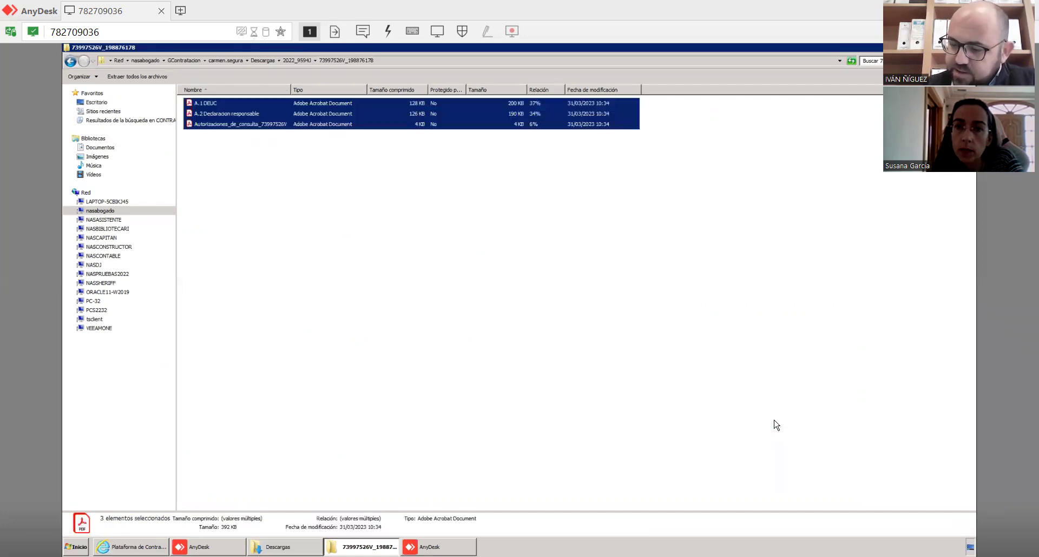
{"action": "key", "text": "Return"}
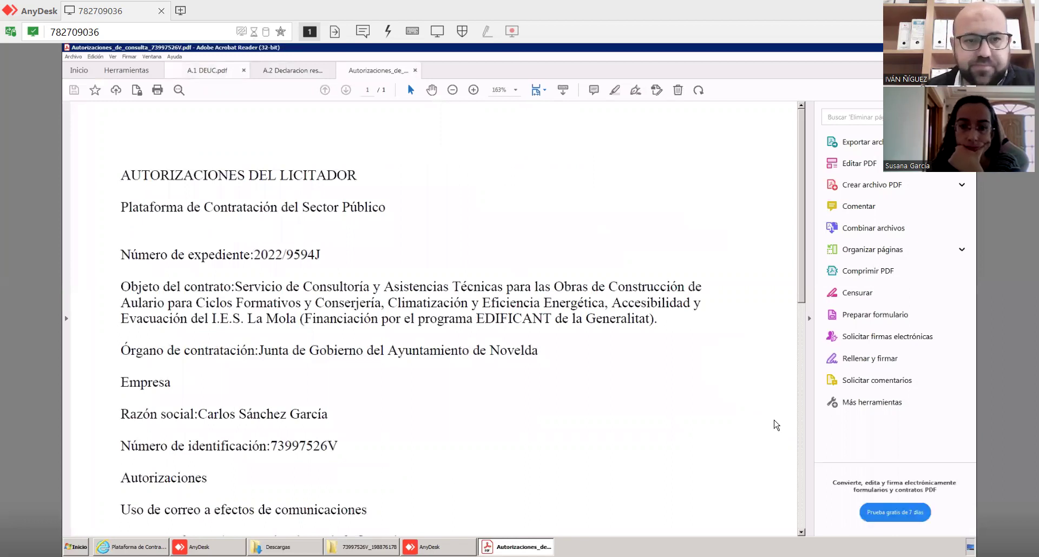
- Examine the first bidder's DEUC for the contract and operator details, and read its Article 71 responsible declaration
{"action": "key", "text": "ctrl+Tab"}
{"action": "scroll", "coordinate": [775, 425], "scroll_direction": "down", "scroll_amount": 3}
{"action": "scroll", "coordinate": [775, 425], "scroll_direction": "down", "scroll_amount": 15}
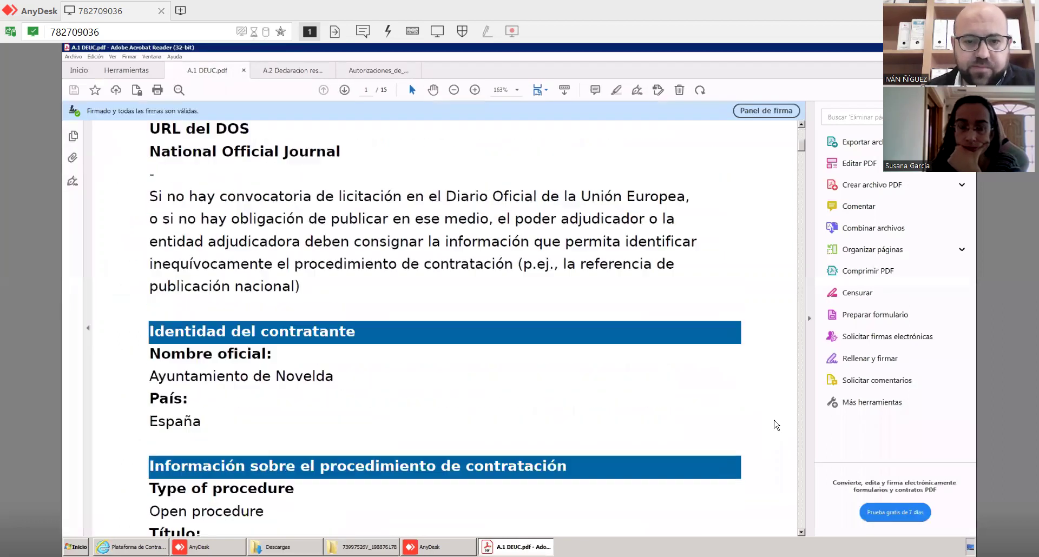
{"action": "scroll", "coordinate": [776, 425], "scroll_direction": "down", "scroll_amount": 3}
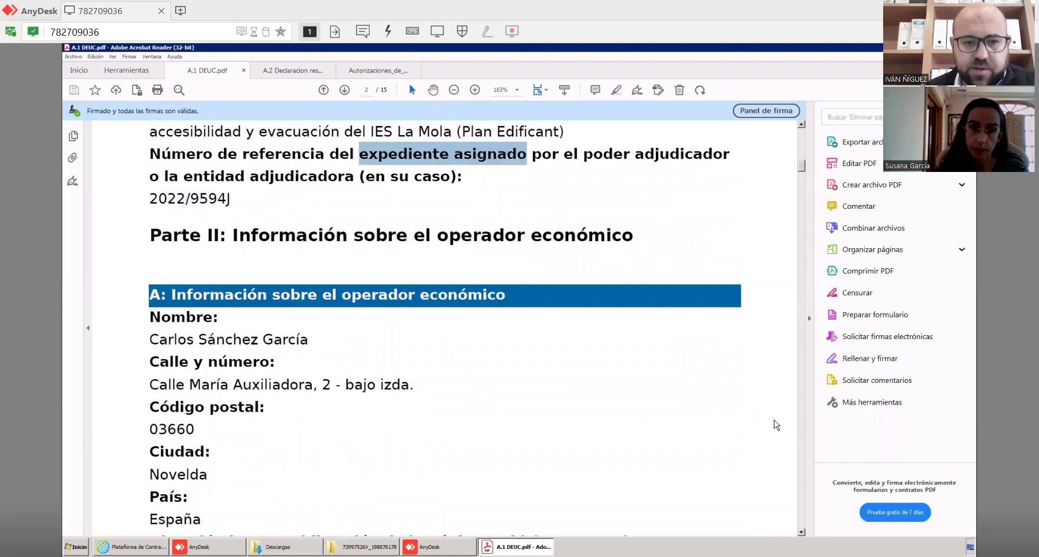
{"action": "scroll", "coordinate": [776, 425], "scroll_direction": "down", "scroll_amount": 1}
{"action": "scroll", "coordinate": [776, 425], "scroll_direction": "up", "scroll_amount": 3}
{"action": "scroll", "coordinate": [776, 425], "scroll_direction": "down", "scroll_amount": 3}
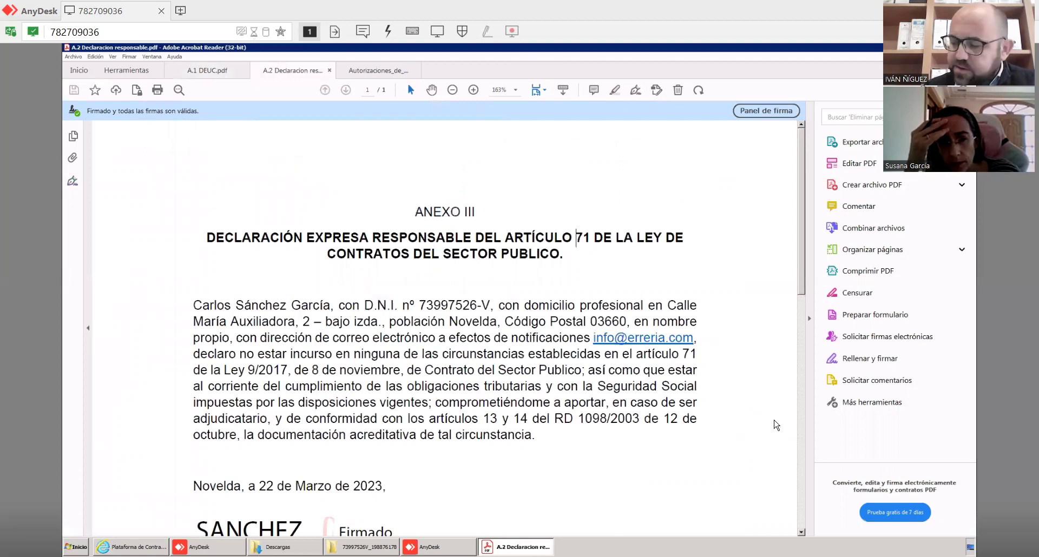
{"action": "scroll", "coordinate": [775, 425], "scroll_direction": "down", "scroll_amount": 4}
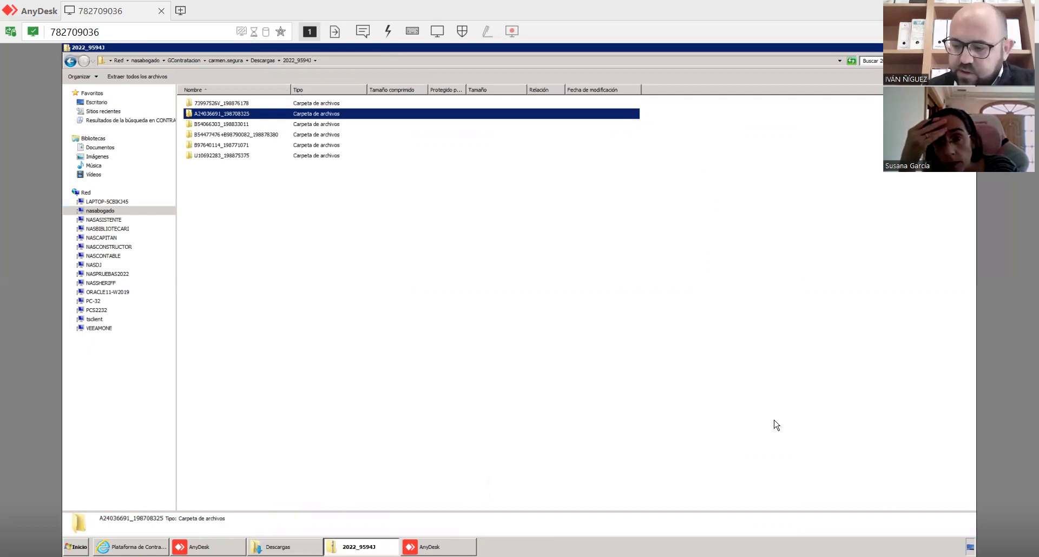
- Open all the PDFs in INCOSA's folder and examine its signed DEUC for the procedure, file reference and operator information
{"action": "key", "text": "ctrl+a"}
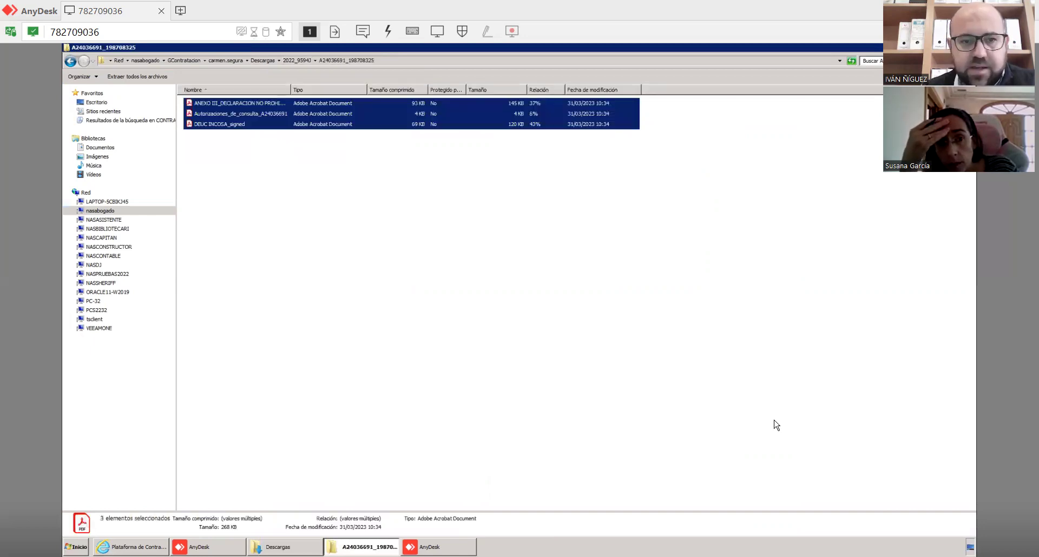
{"action": "key", "text": "Return"}
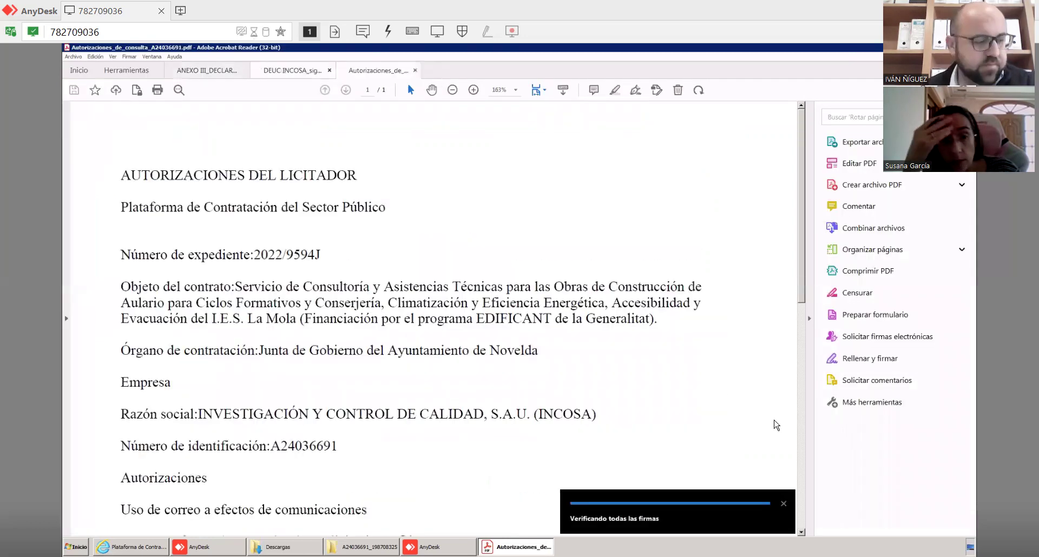
{"action": "scroll", "coordinate": [776, 425], "scroll_direction": "down", "scroll_amount": 10}
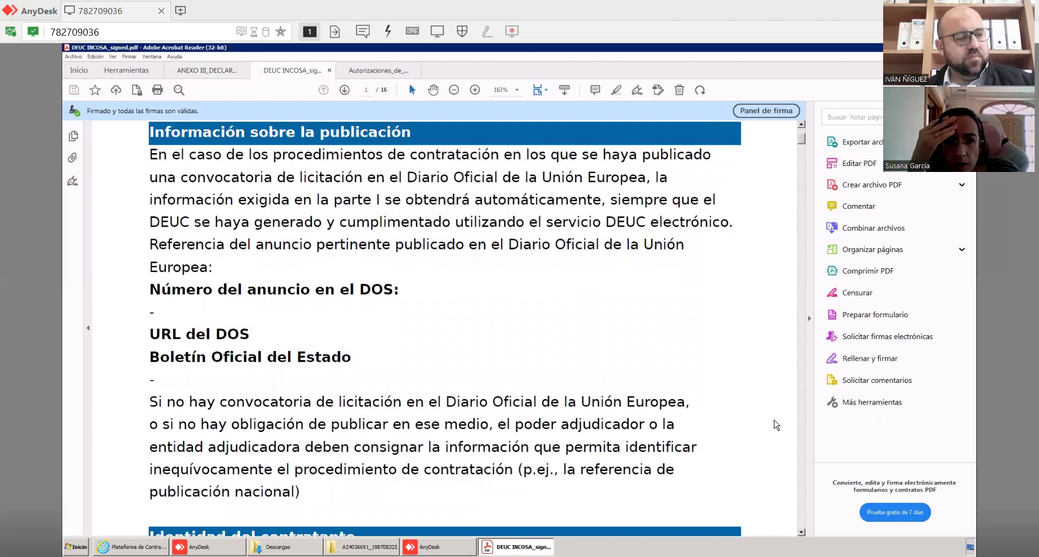
{"action": "scroll", "coordinate": [775, 425], "scroll_direction": "down", "scroll_amount": 5}
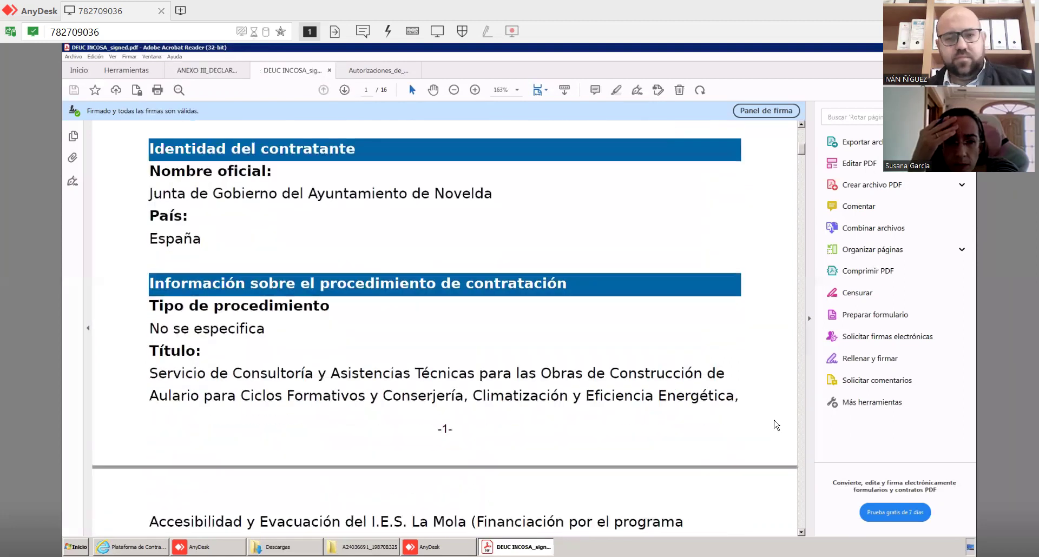
{"action": "scroll", "coordinate": [775, 425], "scroll_direction": "down", "scroll_amount": 4}
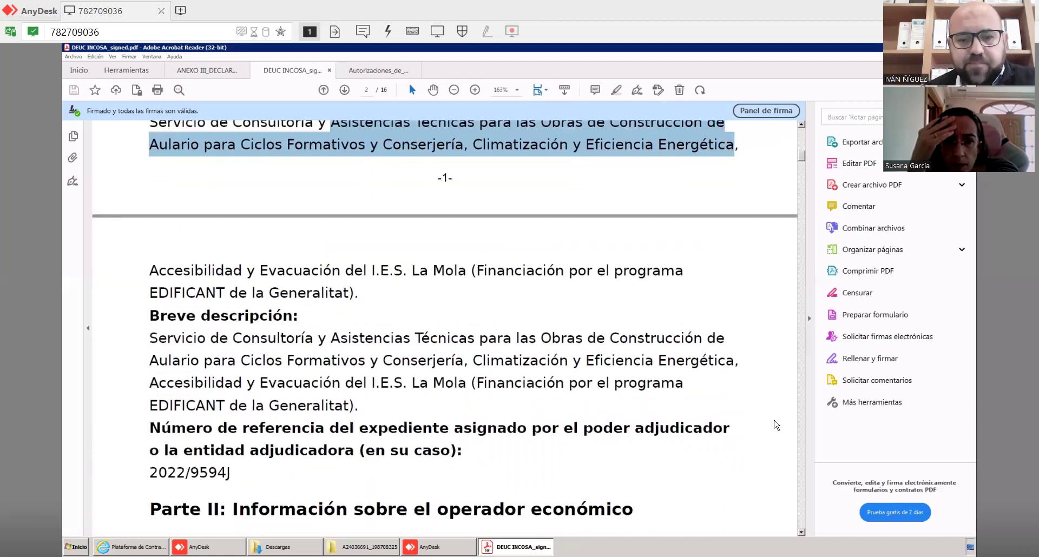
{"action": "scroll", "coordinate": [775, 425], "scroll_direction": "down", "scroll_amount": 11}
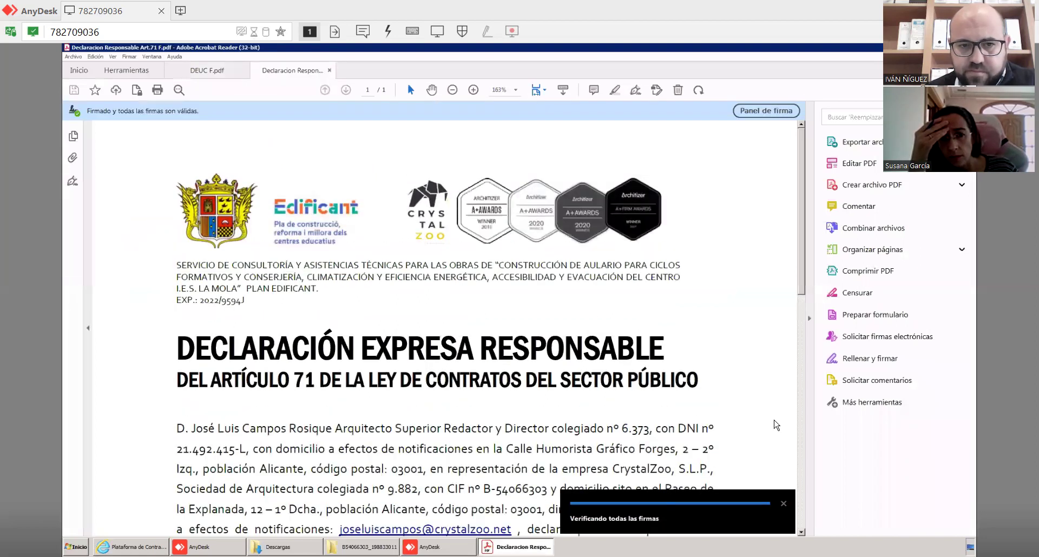
- Examine CrystalZoo's DEUC, checking the contract and operator details and the digital signature on the final page
{"action": "key", "text": "ctrl+Tab"}
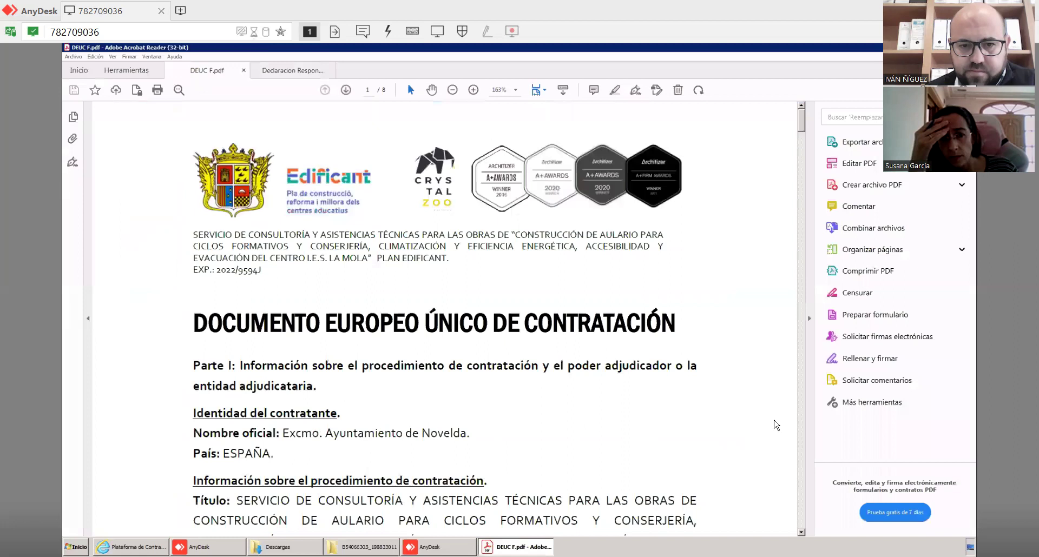
{"action": "scroll", "coordinate": [776, 425], "scroll_direction": "down", "scroll_amount": 3}
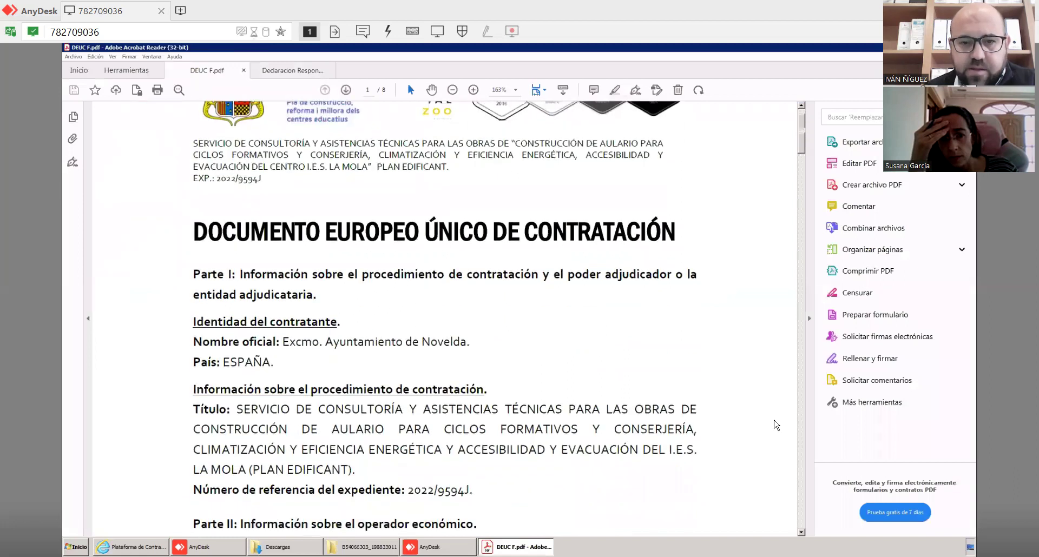
{"action": "scroll", "coordinate": [776, 425], "scroll_direction": "down", "scroll_amount": 9}
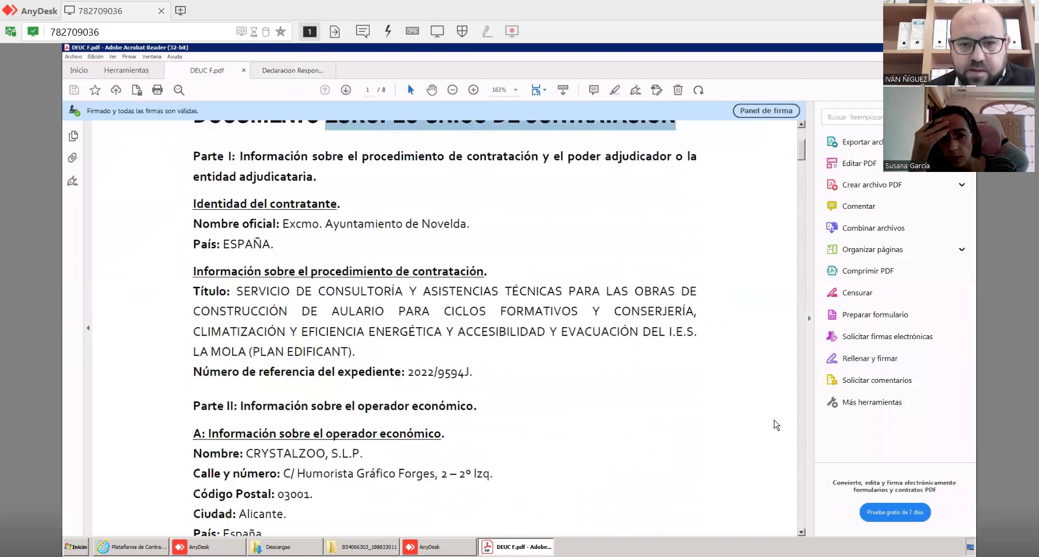
{"action": "left_click_drag", "start_coordinate": [277, 223], "coordinate": [694, 262]}
{"action": "scroll", "coordinate": [776, 425], "scroll_direction": "down", "scroll_amount": 5}
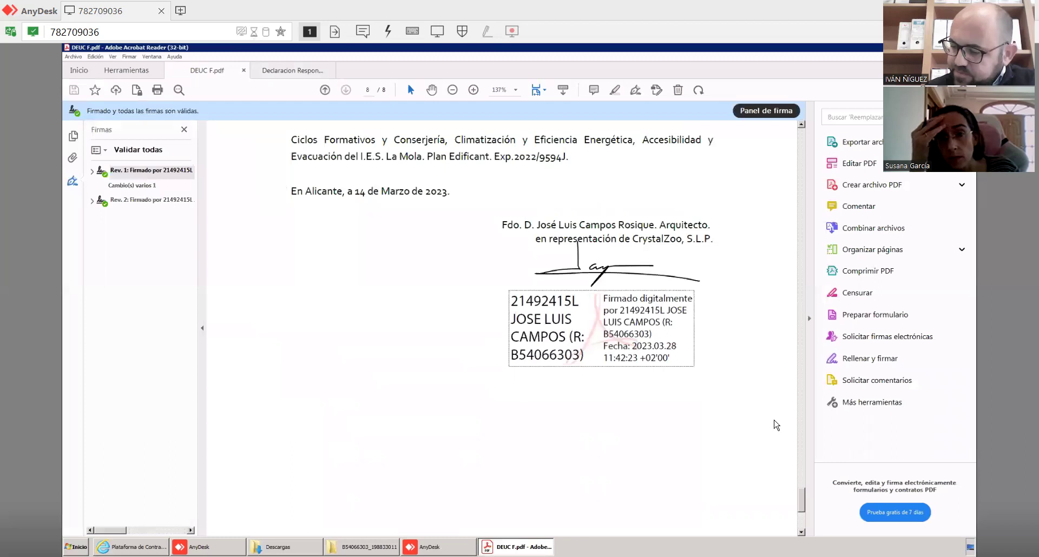
{"action": "scroll", "coordinate": [774, 425], "scroll_direction": "up", "scroll_amount": 4}
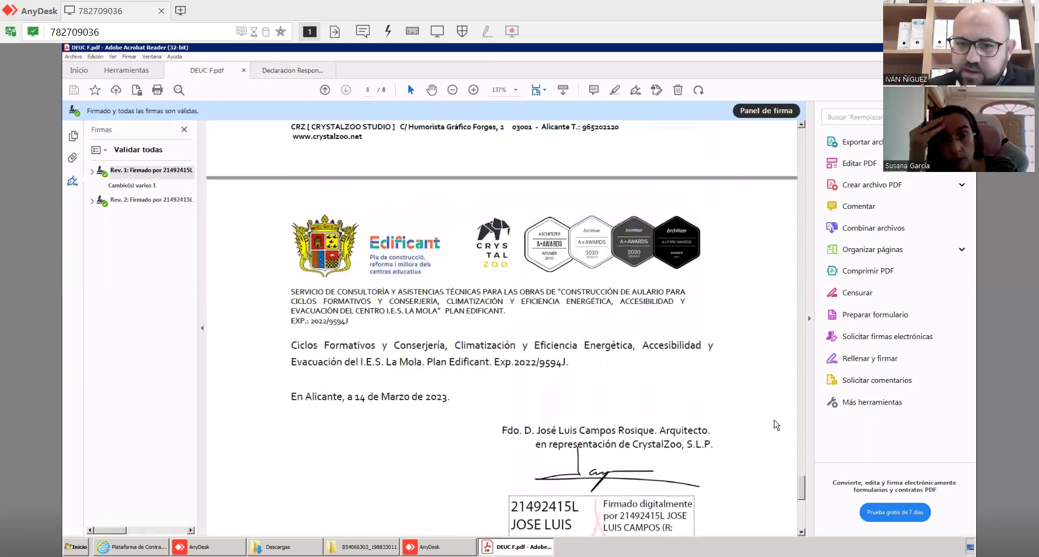
- Read CrystalZoo's Article 71 responsible declaration down to the signature, and close all the open PDFs
{"action": "key", "text": "ctrl+Tab"}
{"action": "scroll", "coordinate": [774, 424], "scroll_direction": "down", "scroll_amount": 4}
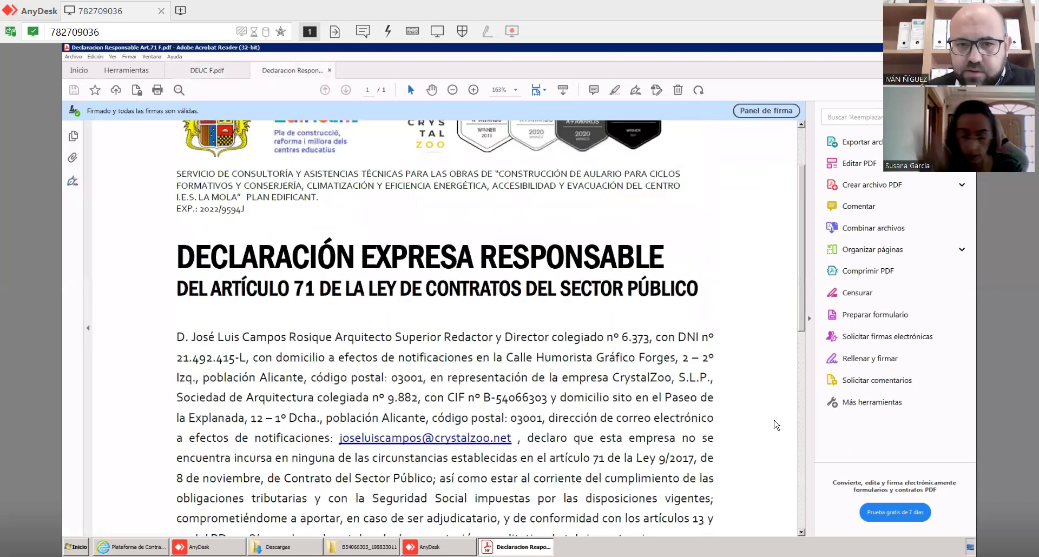
{"action": "scroll", "coordinate": [773, 425], "scroll_direction": "down", "scroll_amount": 1}
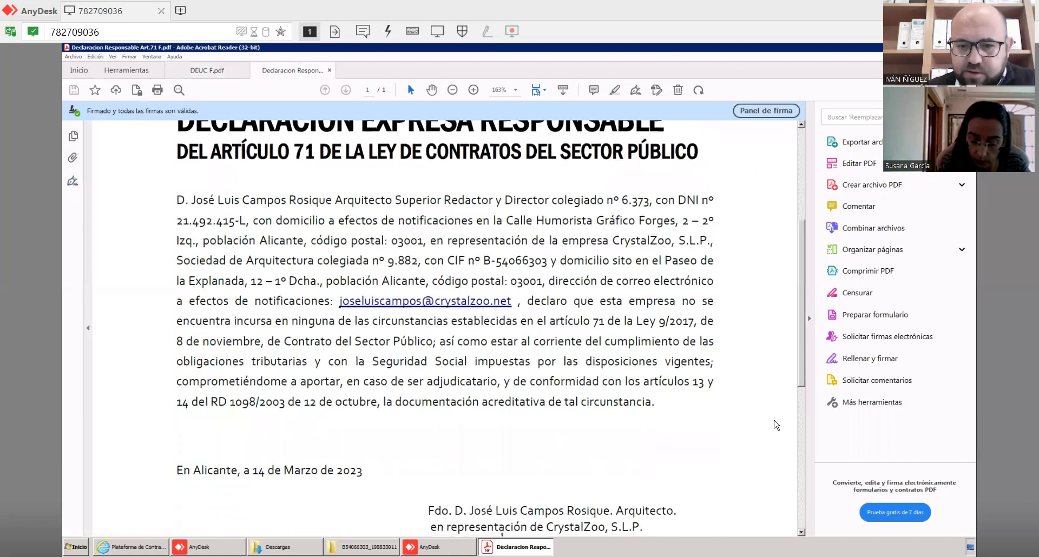
{"action": "scroll", "coordinate": [774, 425], "scroll_direction": "down", "scroll_amount": 3}
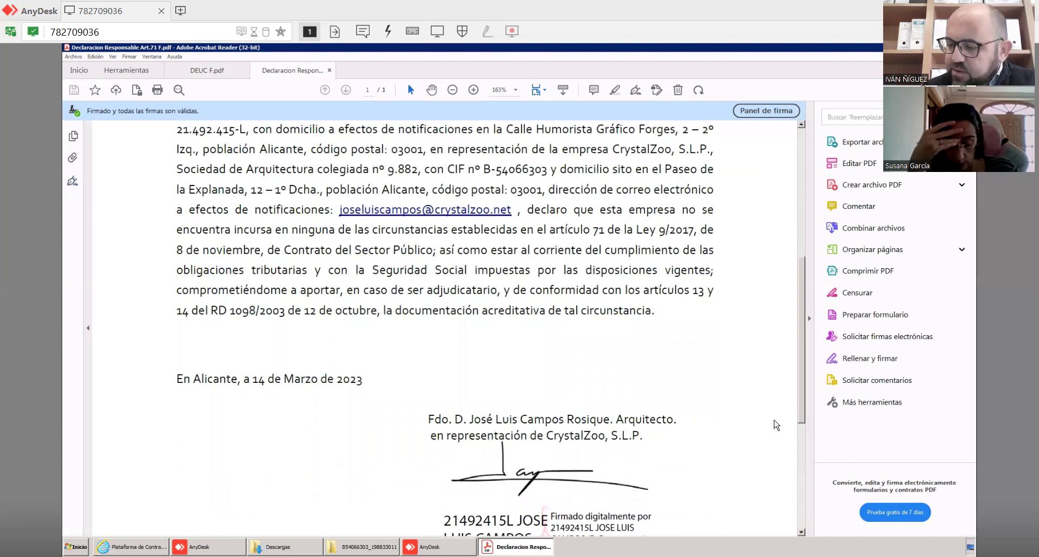
{"action": "key", "text": "alt+F4"}
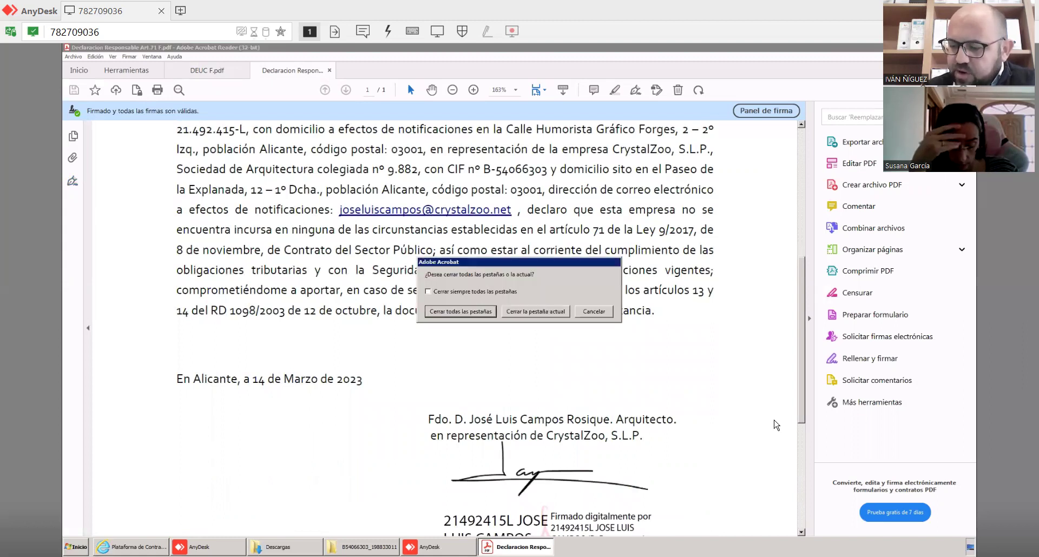
{"action": "key", "text": "Return"}
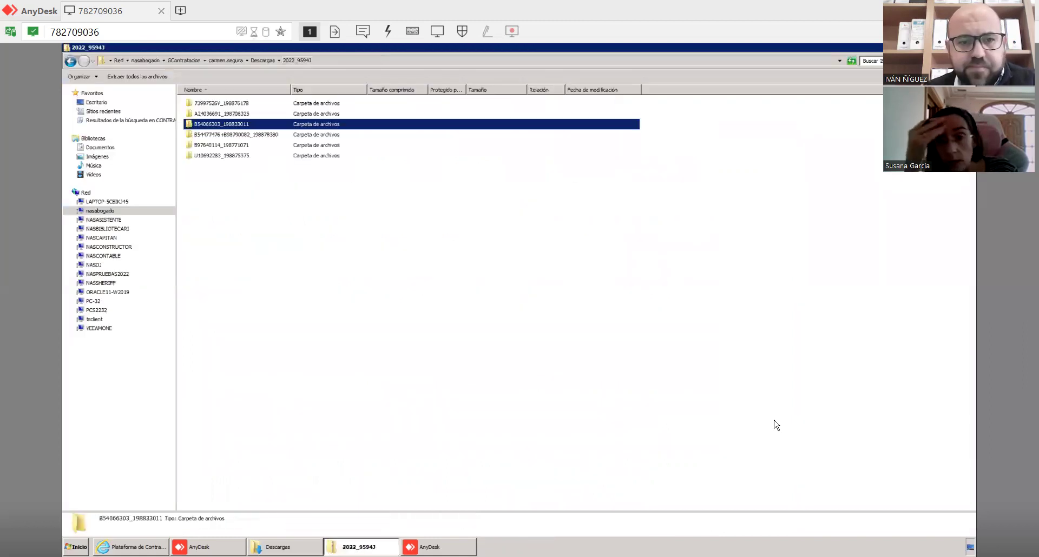
- Open the five C1059 PDFs in the COR ASOC and AECO bidder's folder: three DEUCs, the UTE commitment and the declaration
{"action": "key", "text": "Down"}
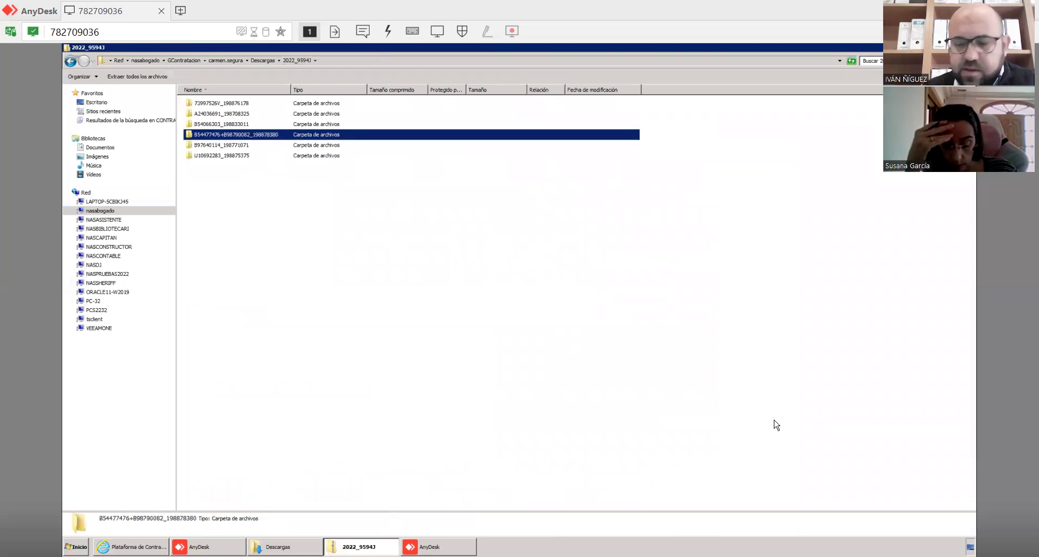
{"action": "key", "text": "Return"}
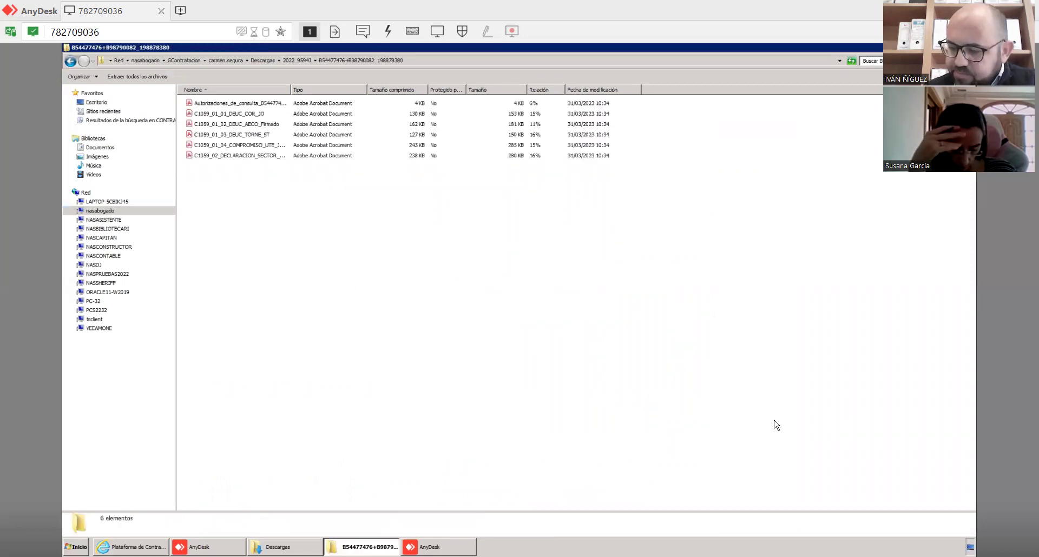
{"action": "key", "text": "Down"}
{"action": "key", "text": "shift+Down"}
{"action": "key", "text": "shift+Down"}
{"action": "key", "text": "shift+Down"}
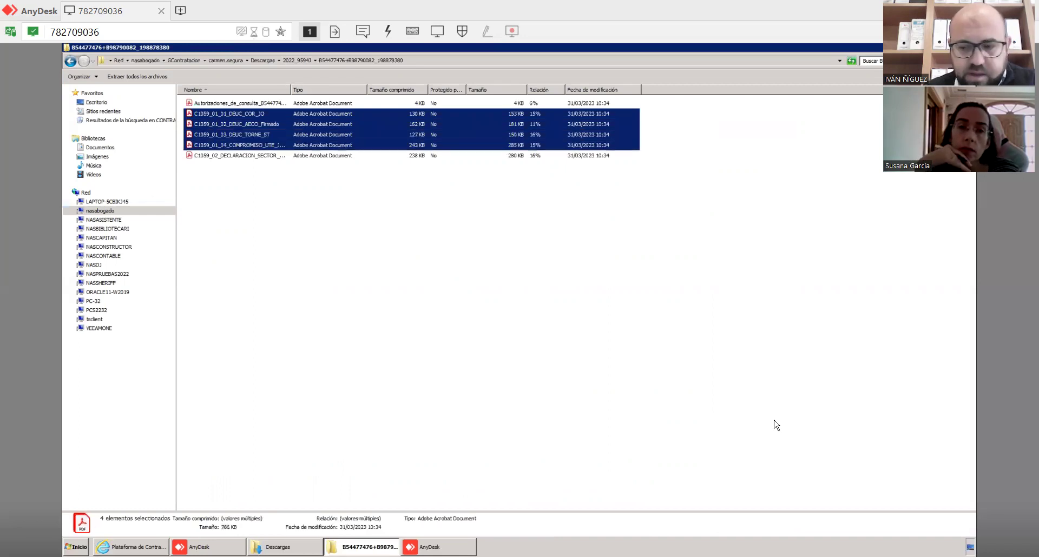
{"action": "key", "text": "shift+Down"}
{"action": "key", "text": "Return"}
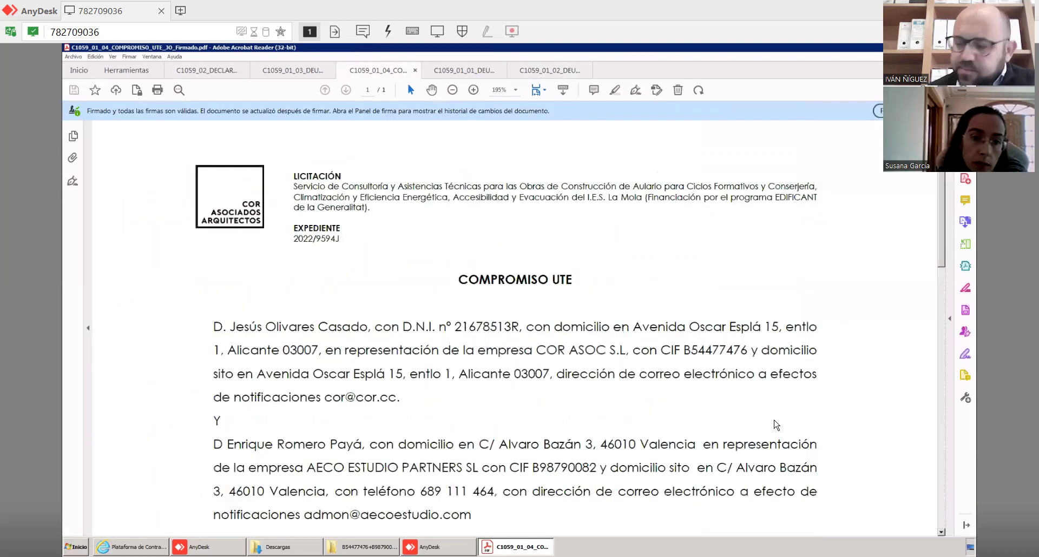
- Examine the UTE commitment and the AECO and Torné DEUCs for the contract title, description and file reference
{"action": "scroll", "coordinate": [776, 425], "scroll_direction": "down", "scroll_amount": 5}
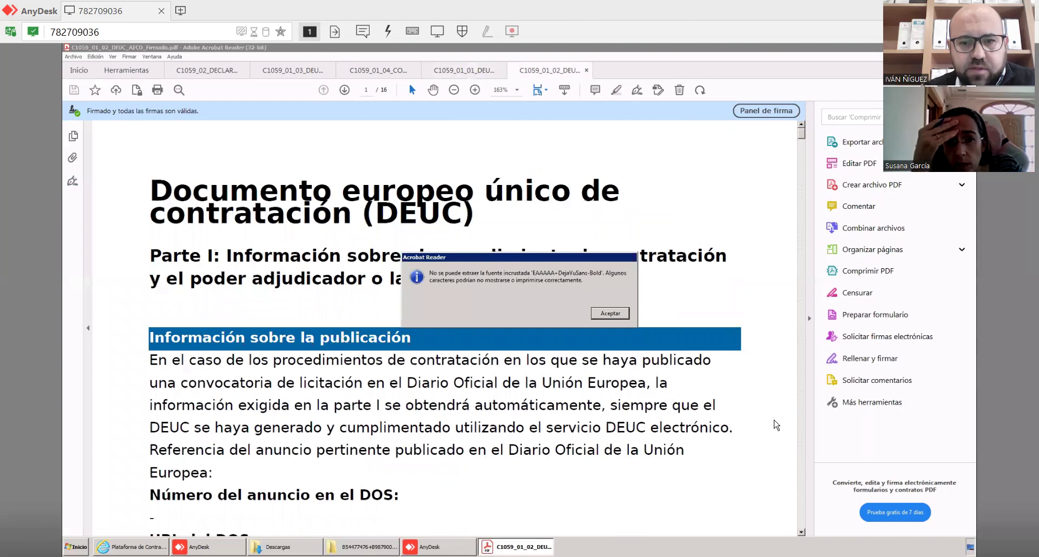
{"action": "scroll", "coordinate": [775, 425], "scroll_direction": "down", "scroll_amount": 6}
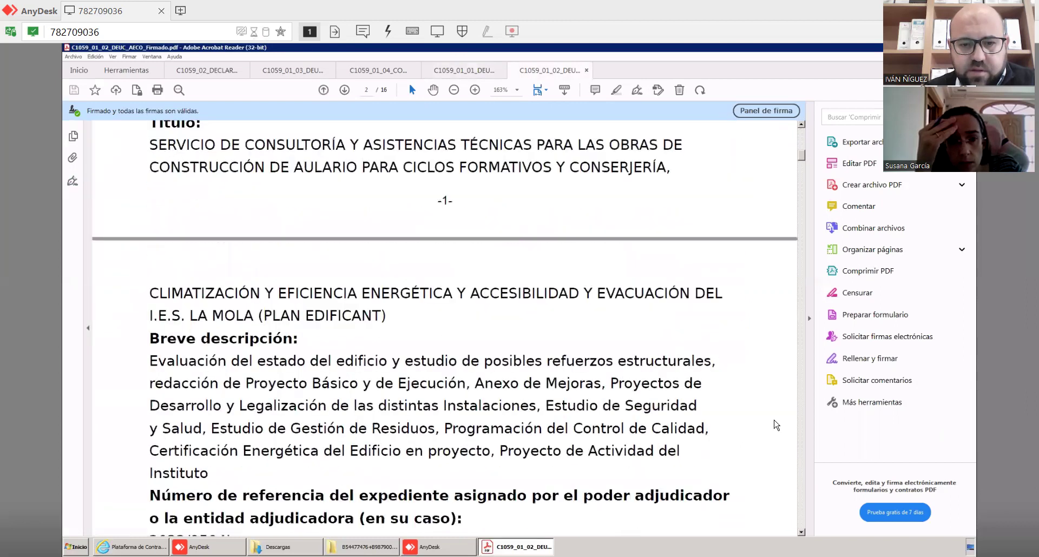
{"action": "scroll", "coordinate": [775, 426], "scroll_direction": "down", "scroll_amount": 7}
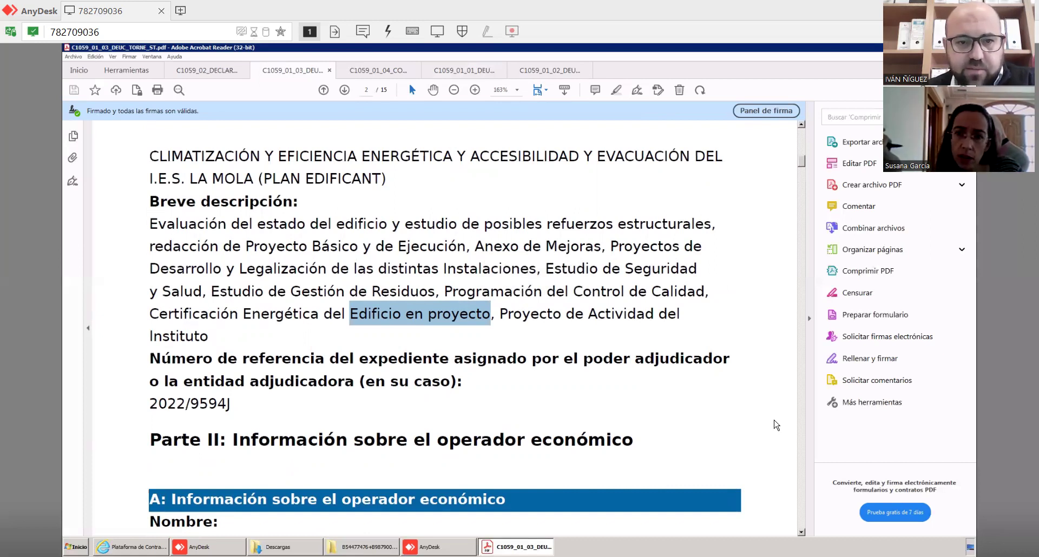
{"action": "scroll", "coordinate": [775, 426], "scroll_direction": "up", "scroll_amount": 3}
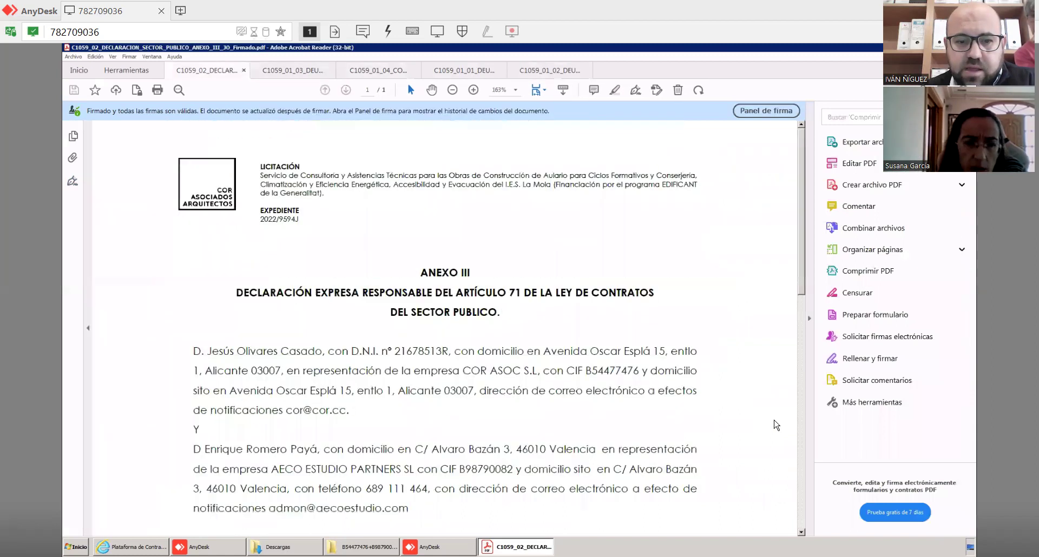
- Read COR ASOC and AECO's joint Article 71 responsible declaration down to both administrators' signatures
{"action": "scroll", "coordinate": [775, 425], "scroll_direction": "down", "scroll_amount": 3}
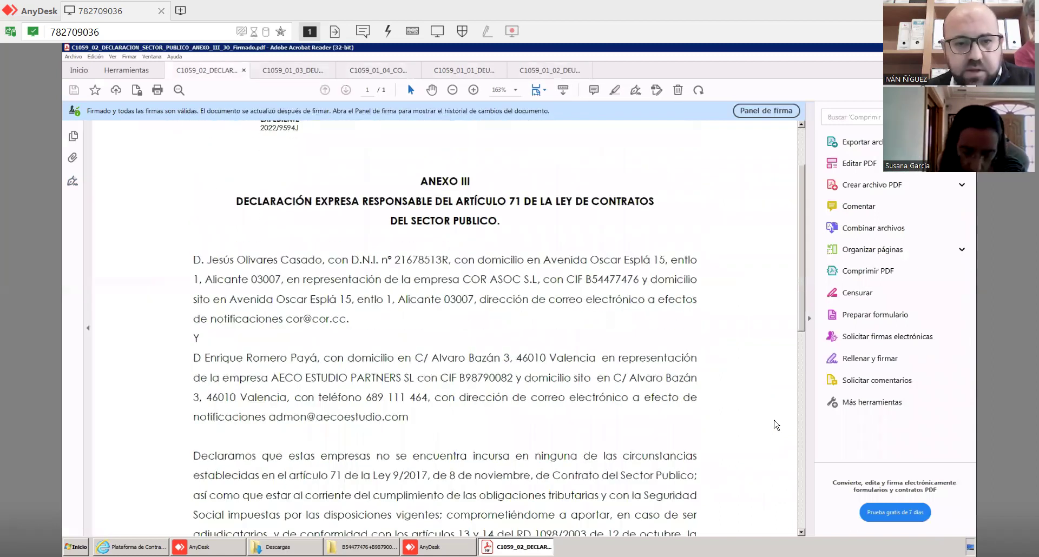
{"action": "scroll", "coordinate": [775, 425], "scroll_direction": "down", "scroll_amount": 2}
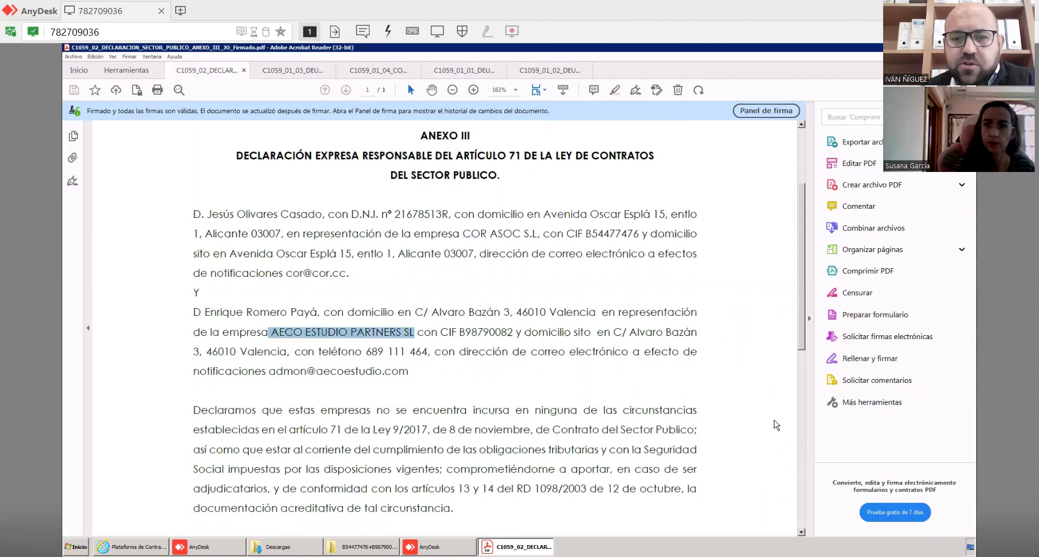
{"action": "scroll", "coordinate": [775, 425], "scroll_direction": "down", "scroll_amount": 2}
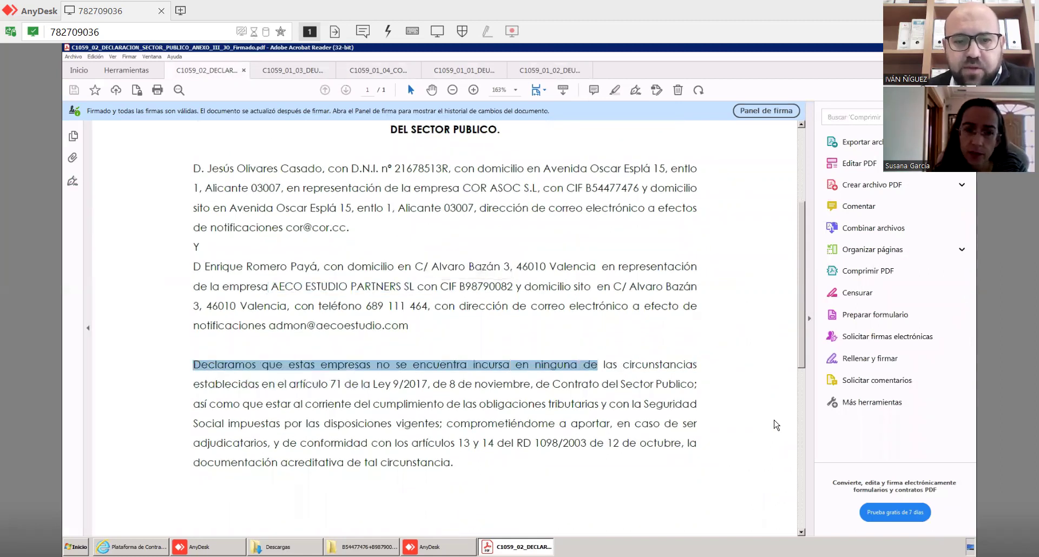
{"action": "scroll", "coordinate": [775, 425], "scroll_direction": "down", "scroll_amount": 5}
{"action": "scroll", "coordinate": [775, 424], "scroll_direction": "down", "scroll_amount": 5}
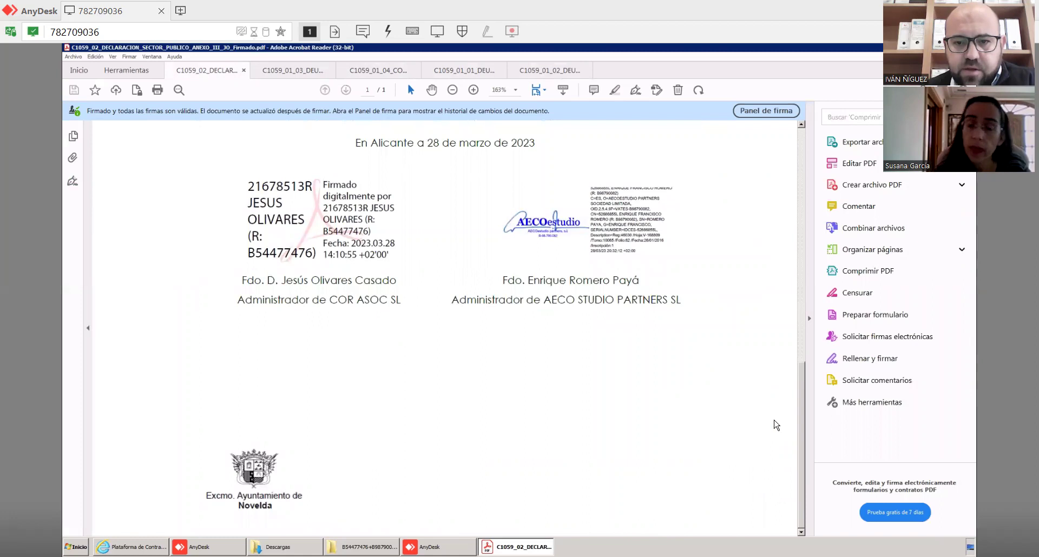
{"action": "scroll", "coordinate": [775, 425], "scroll_direction": "up", "scroll_amount": 14}
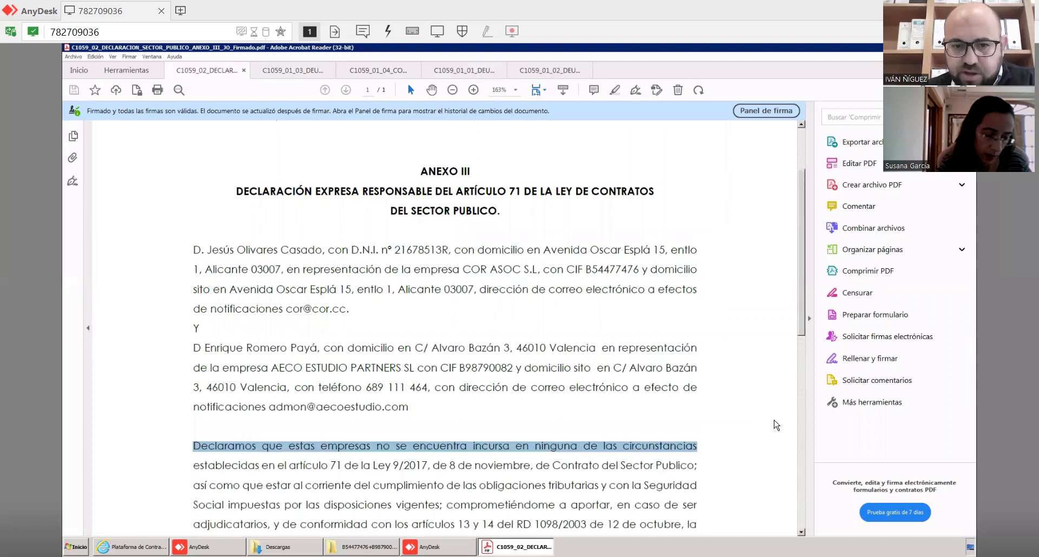
- Highlight the declaration's opening line from "Declaramos que estas empresas" through "circunstancias" and reread the surrounding text
{"action": "key", "text": "Right"}
{"action": "scroll", "coordinate": [775, 425], "scroll_direction": "down", "scroll_amount": 2}
{"action": "key", "text": "ctrl+shift+Right"}
{"action": "key", "text": "ctrl+shift+Right"}
{"action": "key", "text": "ctrl+shift+Right"}
{"action": "key", "text": "ctrl+shift+Right"}
{"action": "key", "text": "ctrl+shift+Right"}
{"action": "key", "text": "ctrl+shift+Right"}
{"action": "key", "text": "ctrl+shift+Right"}
{"action": "key", "text": "ctrl+shift+Right"}
{"action": "key", "text": "ctrl+shift+Right"}
{"action": "key", "text": "ctrl+shift+Right"}
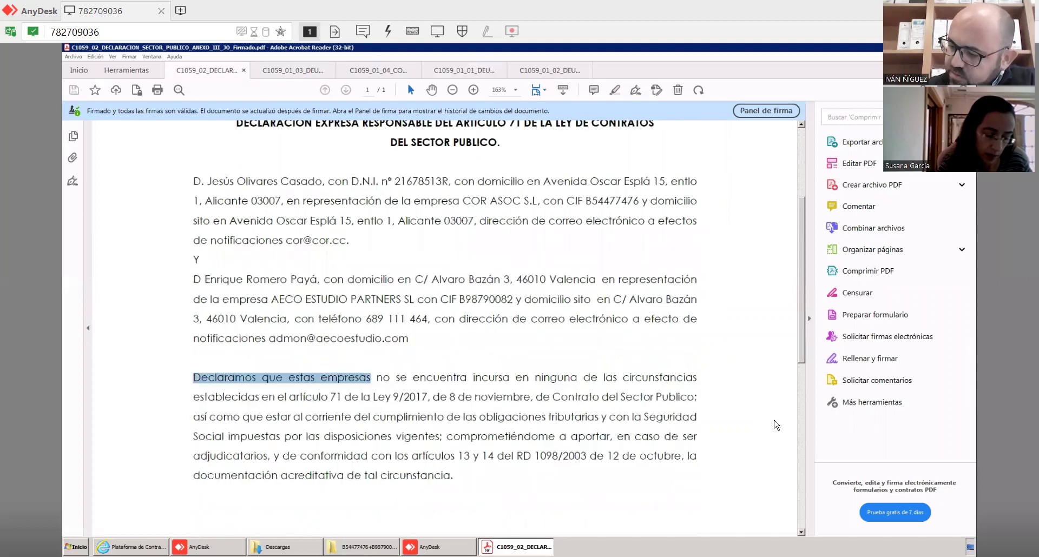
{"action": "key", "text": "ctrl+shift+Right"}
{"action": "key", "text": "ctrl+shift+Right"}
{"action": "key", "text": "ctrl+shift+Right"}
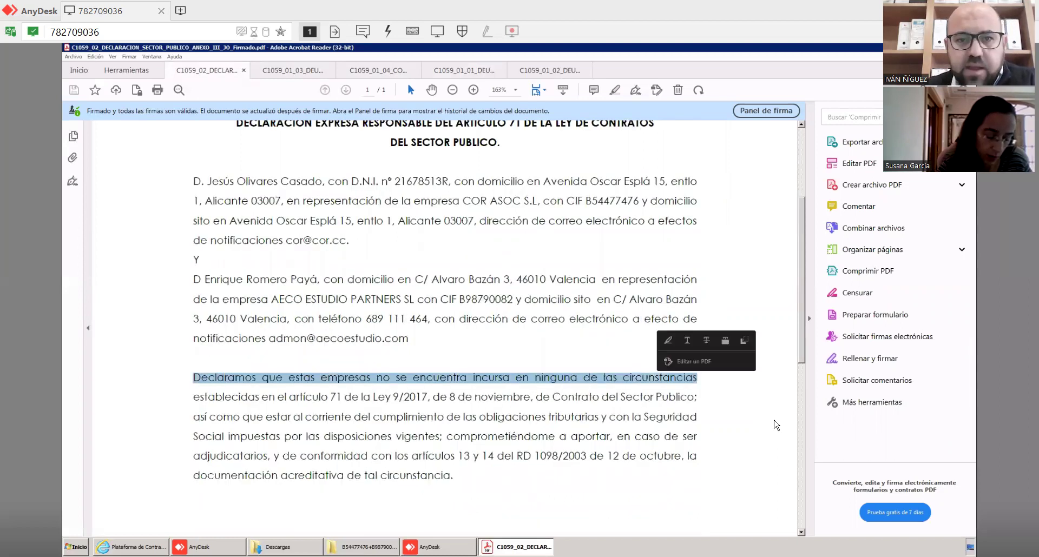
{"action": "scroll", "coordinate": [775, 425], "scroll_direction": "down", "scroll_amount": 6}
{"action": "scroll", "coordinate": [776, 425], "scroll_direction": "up", "scroll_amount": 9}
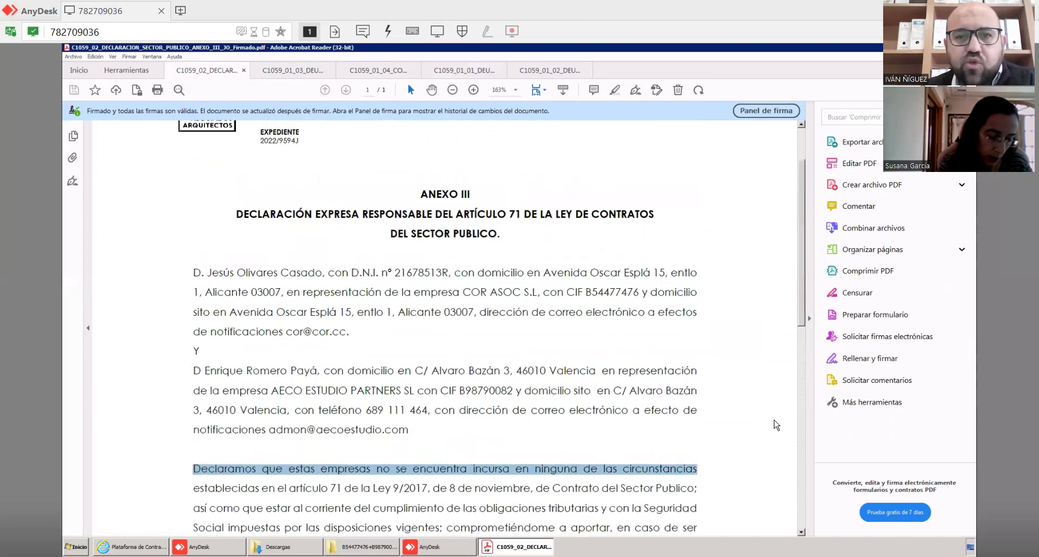
- Recheck Torné's DEUC against the bidder's file list, covering the contract description, file reference and economic operator's name
{"action": "key", "text": "ctrl+Tab"}
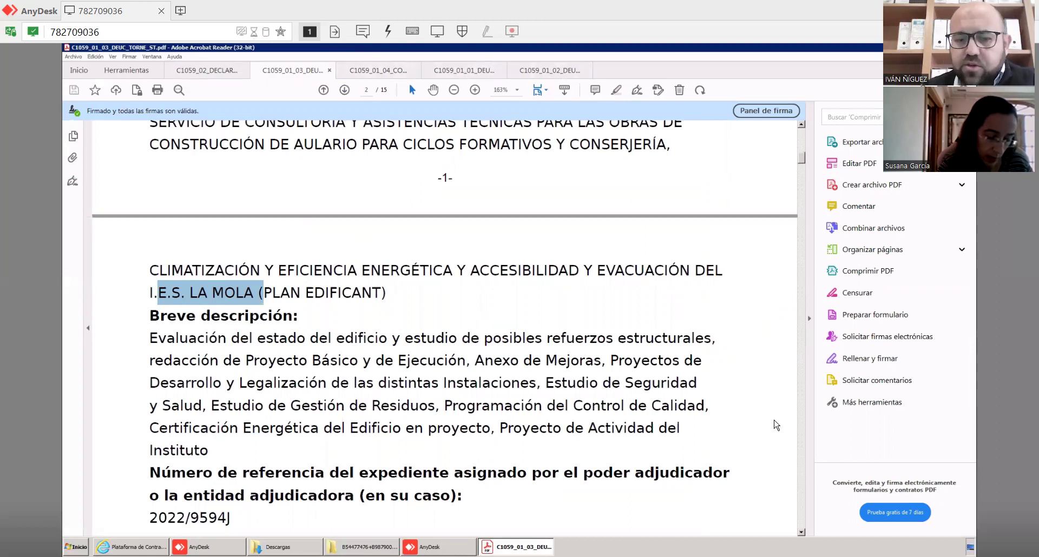
{"action": "key", "text": "alt+Tab"}
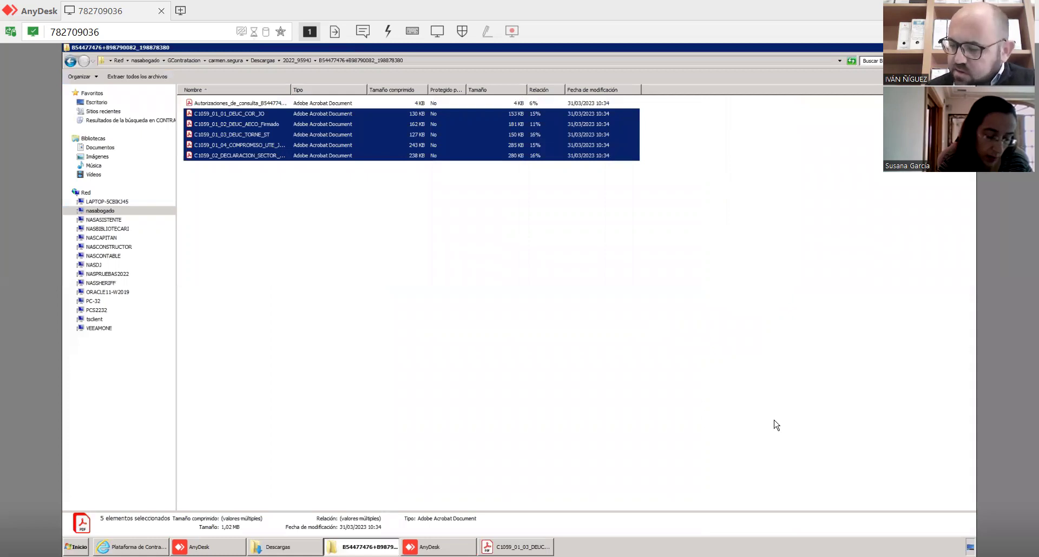
{"action": "key", "text": "alt+Tab"}
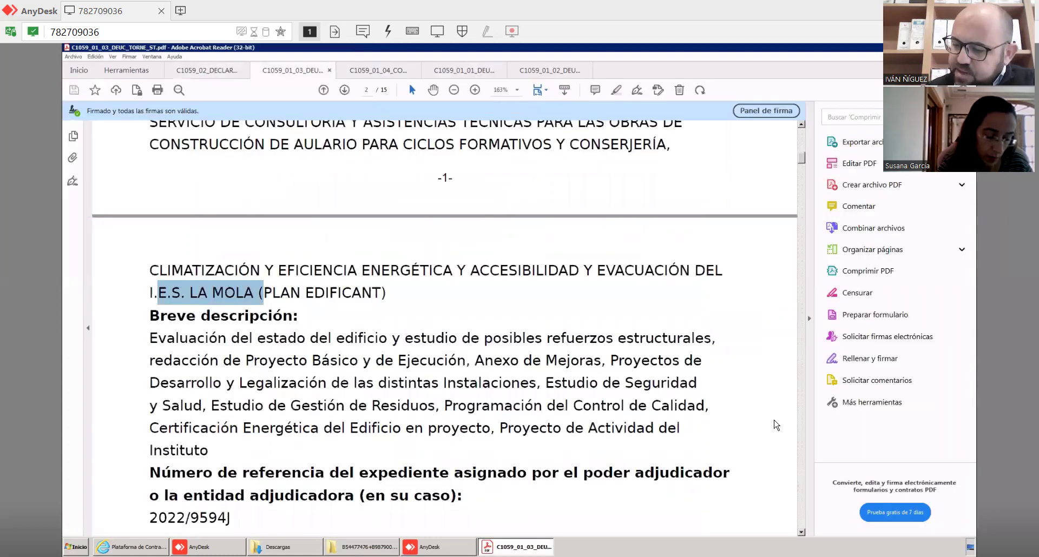
{"action": "scroll", "coordinate": [774, 421], "scroll_direction": "up", "scroll_amount": 2}
{"action": "scroll", "coordinate": [775, 422], "scroll_direction": "down", "scroll_amount": 3}
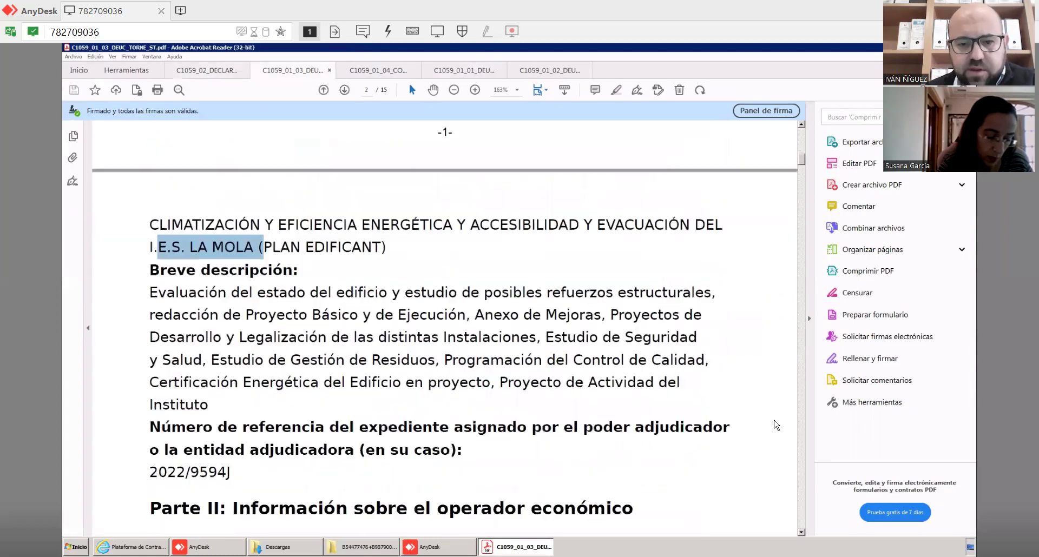
{"action": "scroll", "coordinate": [775, 424], "scroll_direction": "down", "scroll_amount": 2}
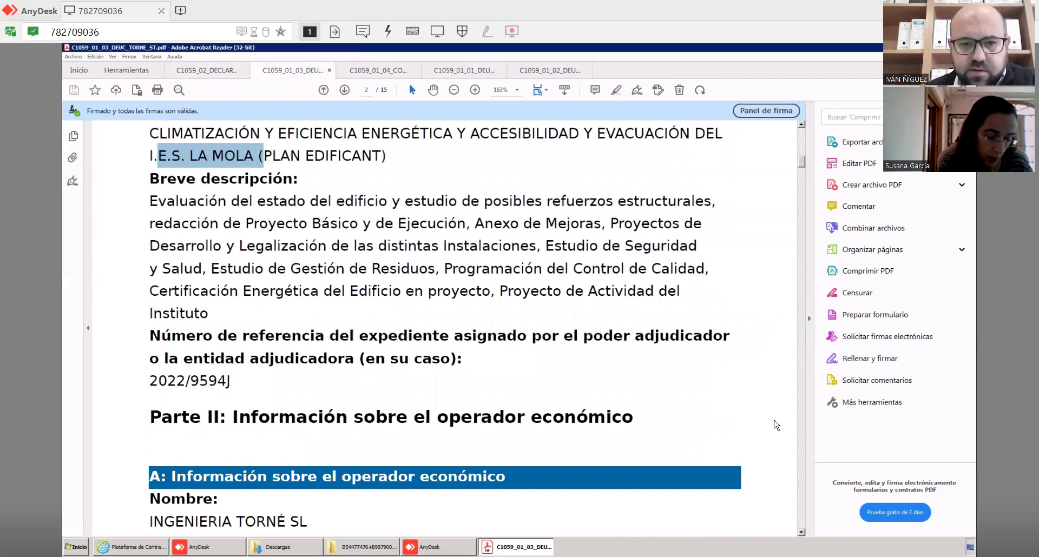
- Close all the COR ASOC and AECO PDFs and open the three PDFs in the next bidder's folder
{"action": "key", "text": "ctrl+q"}
{"action": "key", "text": "Return"}
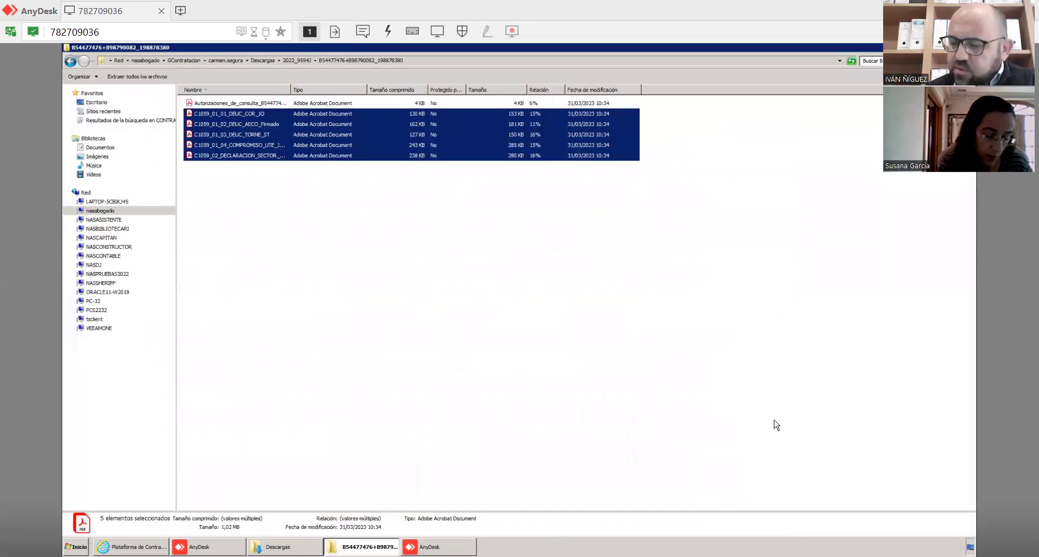
{"action": "key", "text": "BackSpace"}
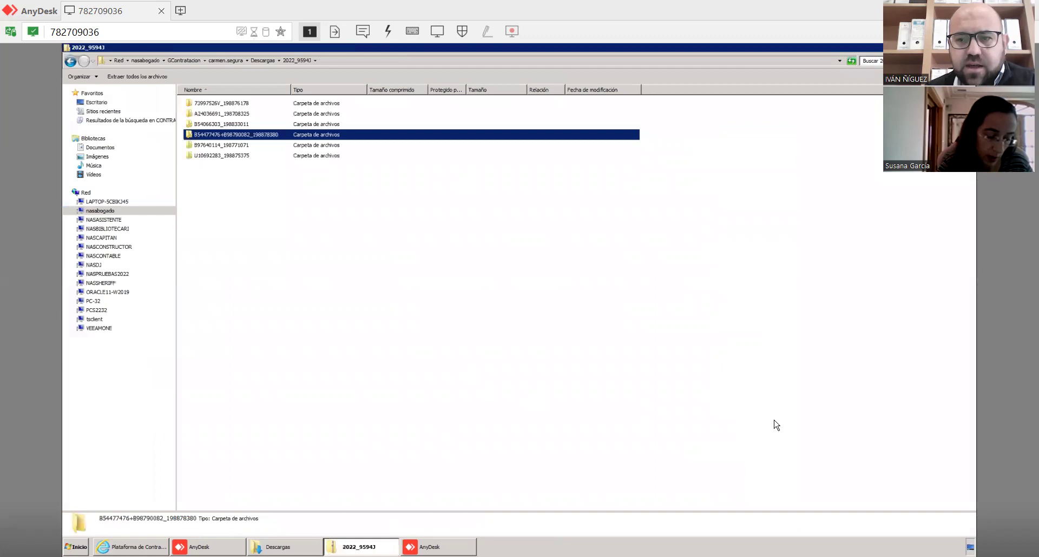
{"action": "key", "text": "Down"}
{"action": "key", "text": "Return"}
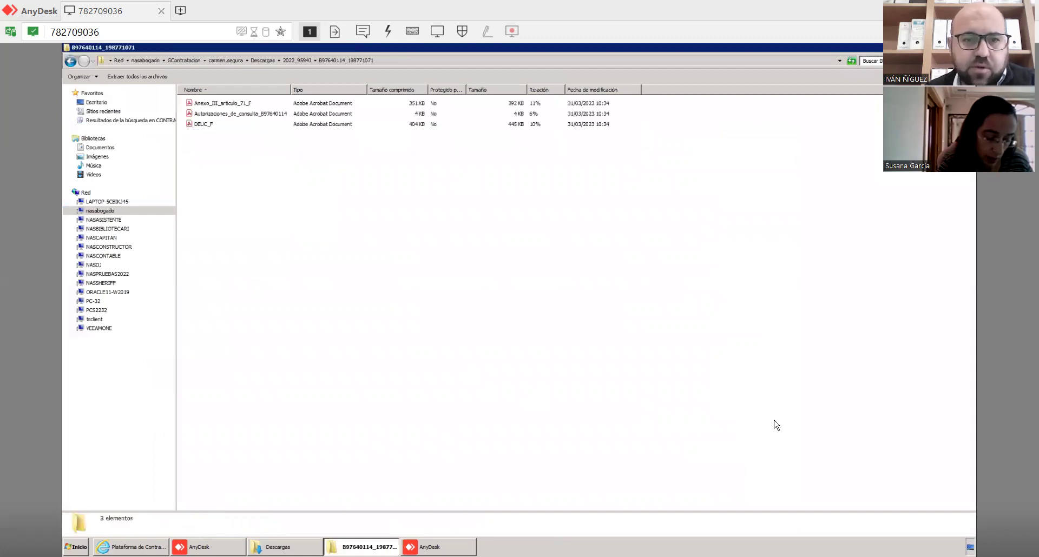
{"action": "key", "text": "ctrl+a"}
{"action": "key", "text": "Return"}
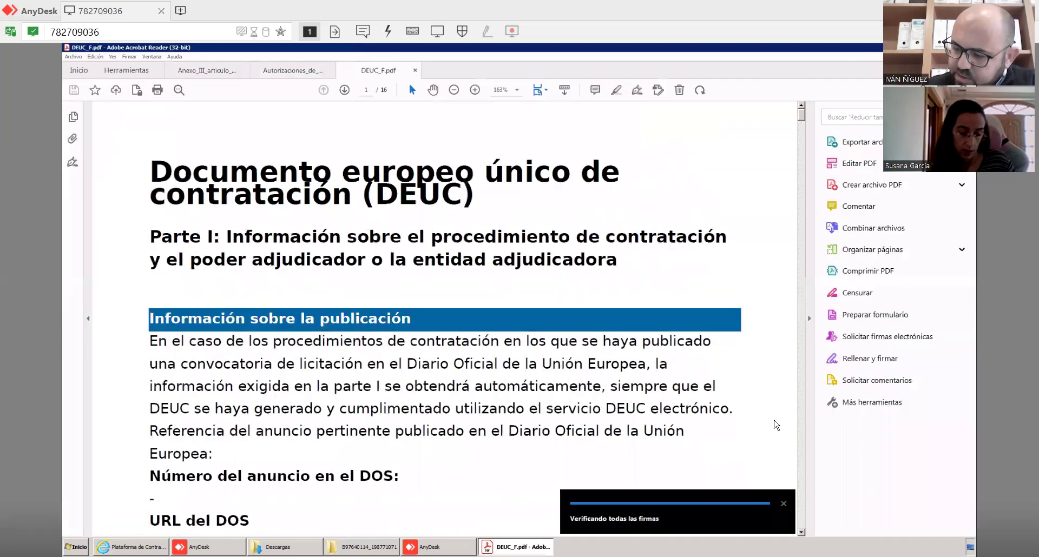
- Examine San Juan Arquitectura's DEUC for the contracting authority, contract title, file reference and economic operator details
{"action": "scroll", "coordinate": [775, 426], "scroll_direction": "down", "scroll_amount": 10}
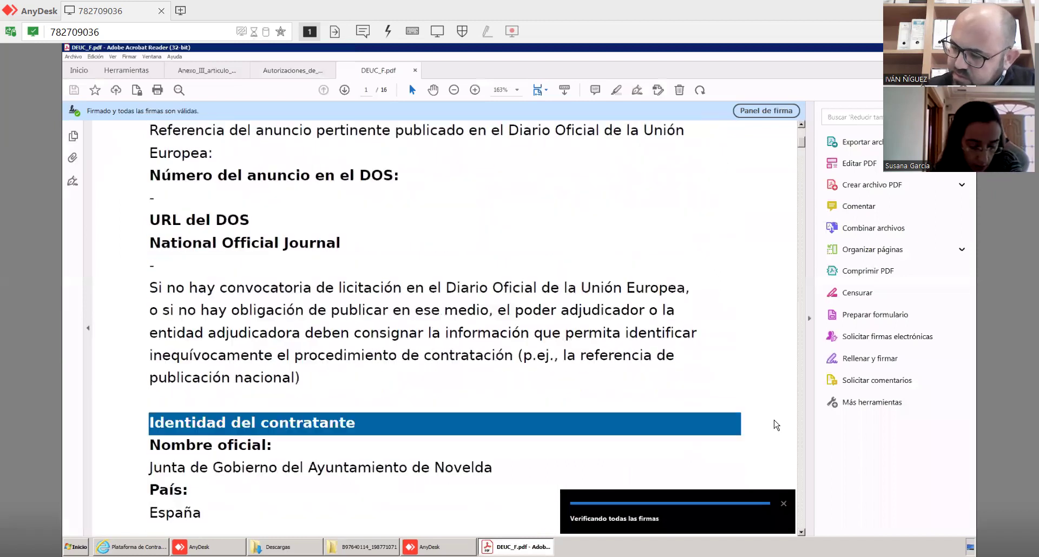
{"action": "scroll", "coordinate": [775, 426], "scroll_direction": "down", "scroll_amount": 5}
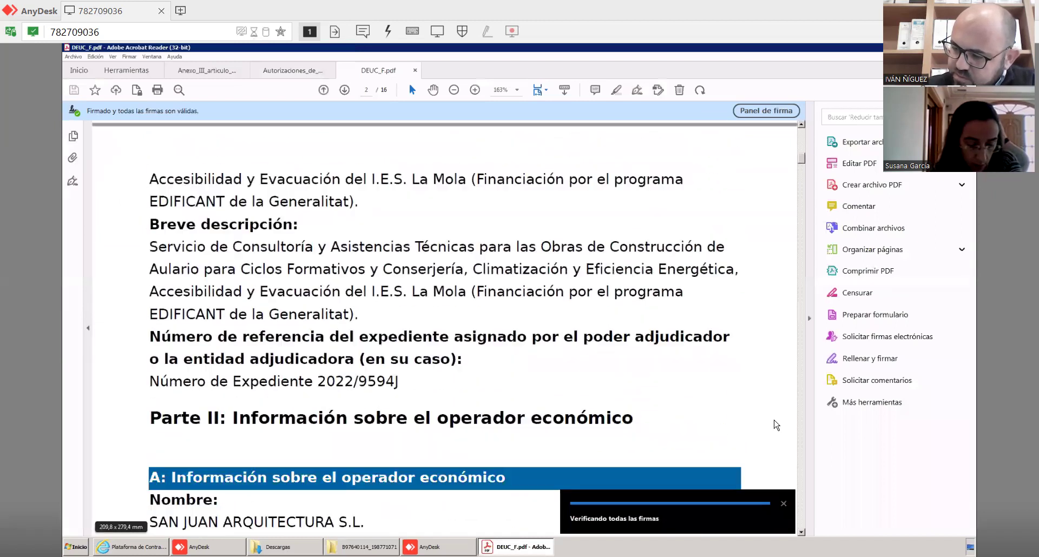
{"action": "scroll", "coordinate": [775, 425], "scroll_direction": "up", "scroll_amount": 2}
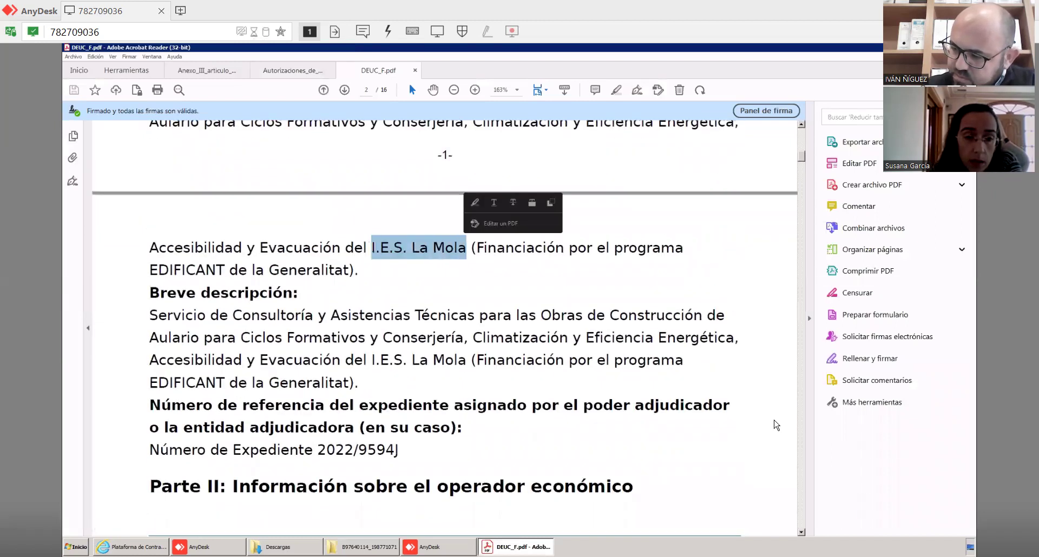
{"action": "scroll", "coordinate": [775, 426], "scroll_direction": "down", "scroll_amount": 3}
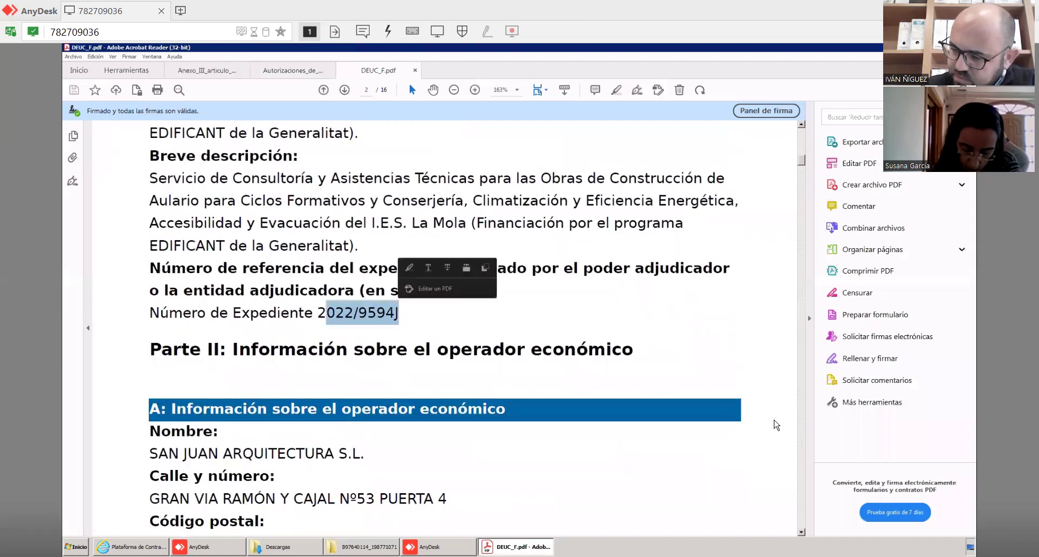
{"action": "scroll", "coordinate": [775, 426], "scroll_direction": "down", "scroll_amount": 3}
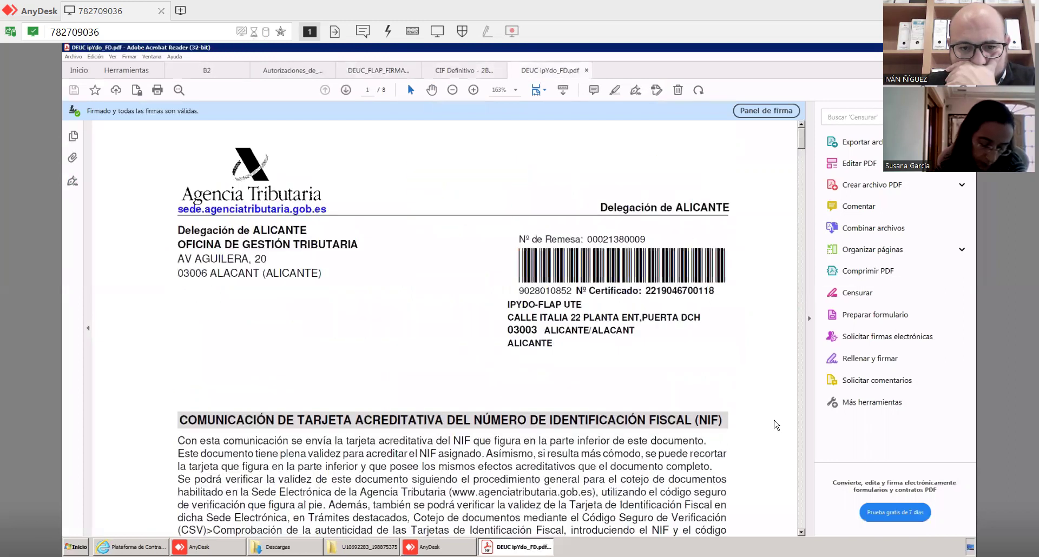
- Examine Consultoria Ipydo's DEUC for the file reference and operator details, and check the signature on the final page
{"action": "scroll", "coordinate": [775, 425], "scroll_direction": "down", "scroll_amount": 12}
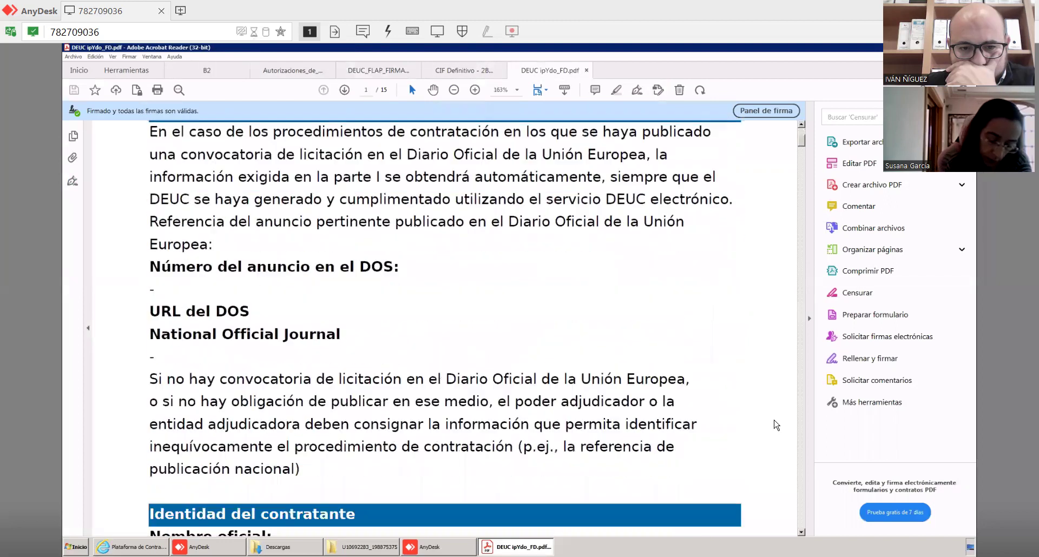
{"action": "scroll", "coordinate": [774, 424], "scroll_direction": "down", "scroll_amount": 14}
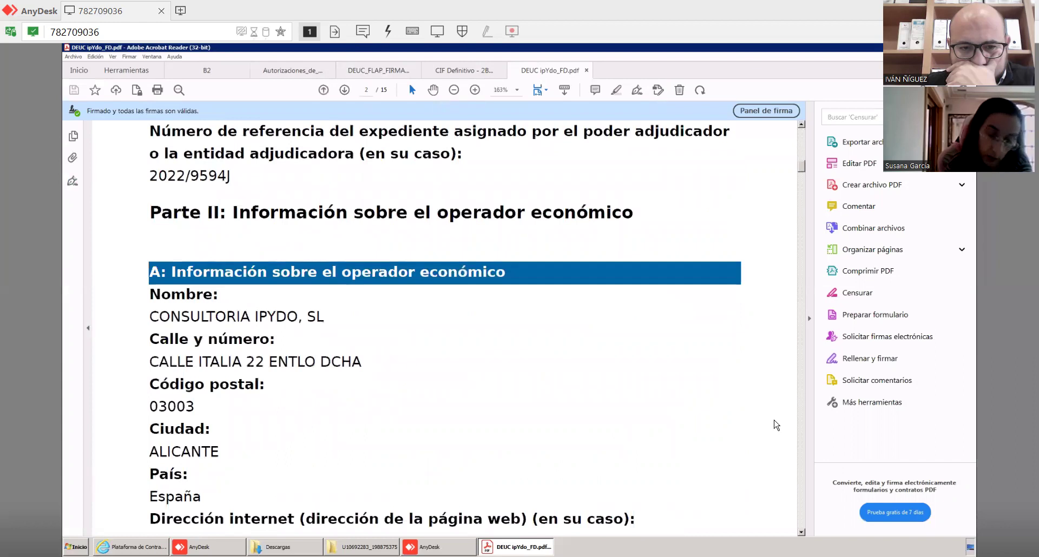
{"action": "scroll", "coordinate": [775, 425], "scroll_direction": "down", "scroll_amount": 3}
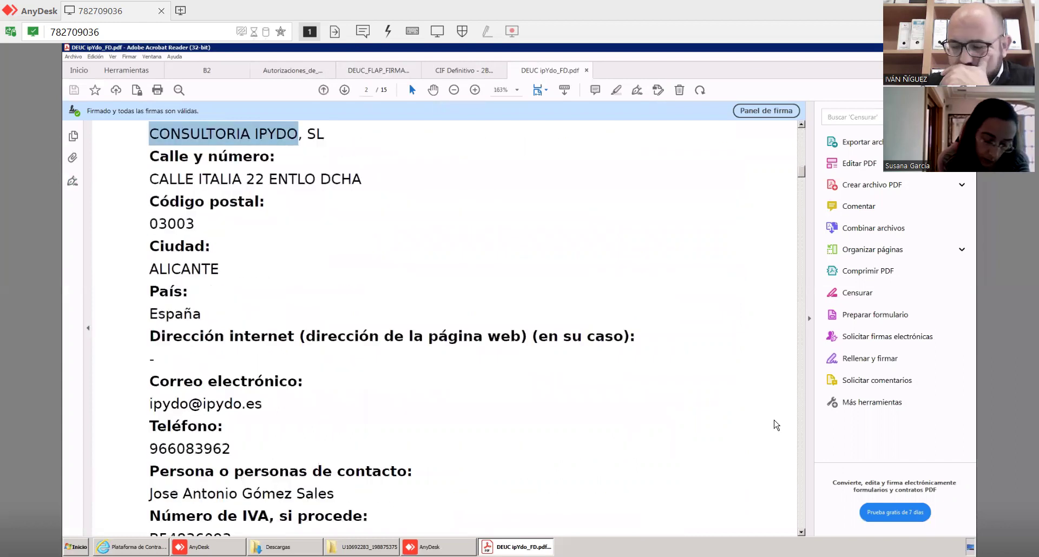
{"action": "scroll", "coordinate": [774, 425], "scroll_direction": "down", "scroll_amount": 3}
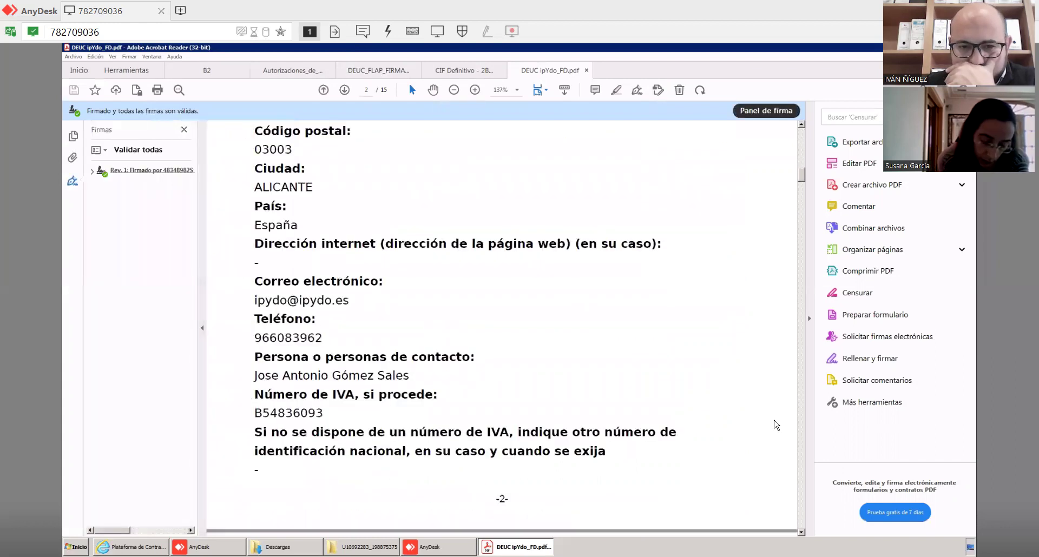
{"action": "key", "text": "End"}
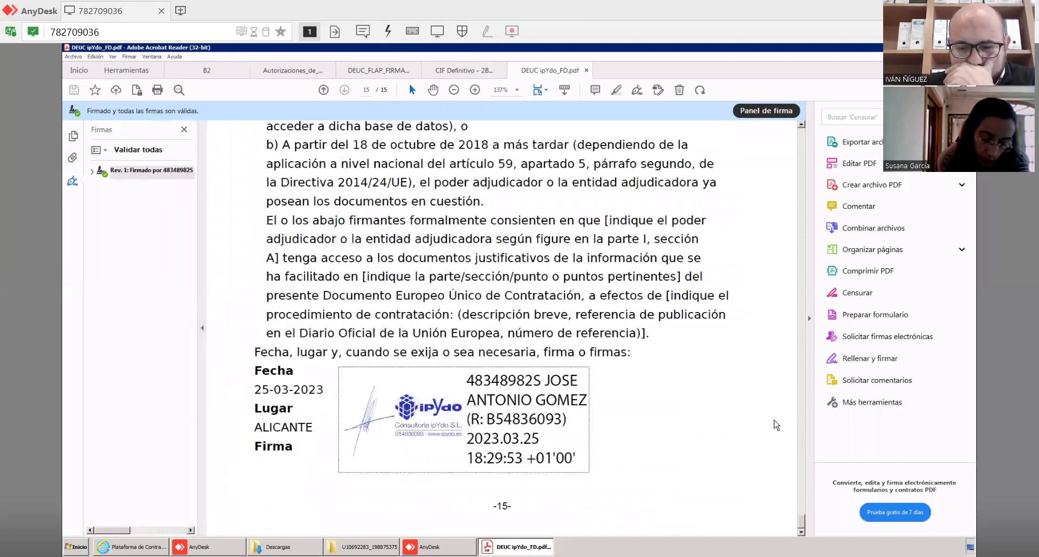
- Review the IPYDO-FLAP UTE's CIF Definitivo document, including the tax identification card and the following notices
{"action": "key", "text": "ctrl+shift+Tab"}
{"action": "key", "text": "ctrl+shift+Tab"}
{"action": "scroll", "coordinate": [775, 424], "scroll_direction": "down", "scroll_amount": 10}
{"action": "scroll", "coordinate": [775, 425], "scroll_direction": "down", "scroll_amount": 10}
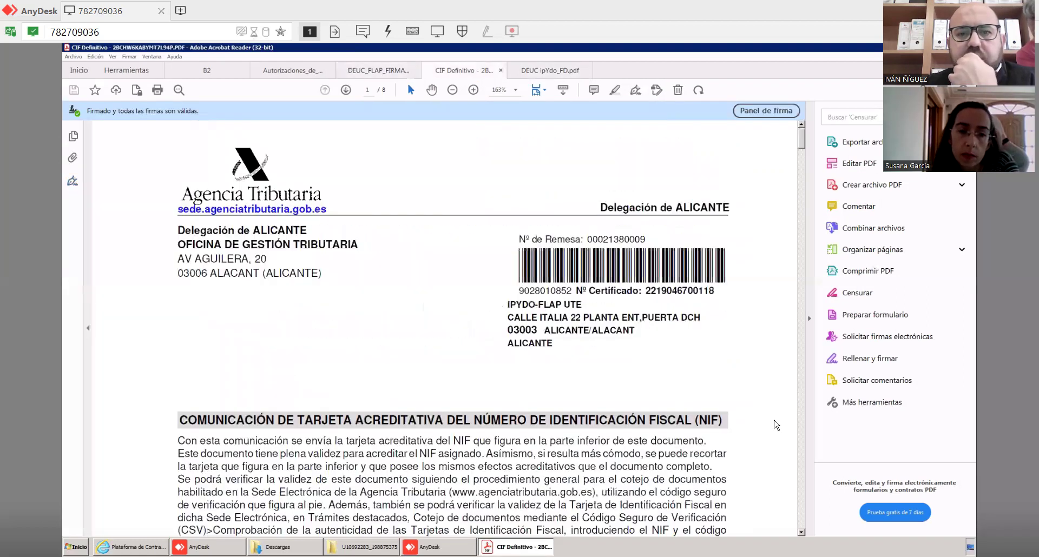
{"action": "scroll", "coordinate": [776, 425], "scroll_direction": "down", "scroll_amount": 10}
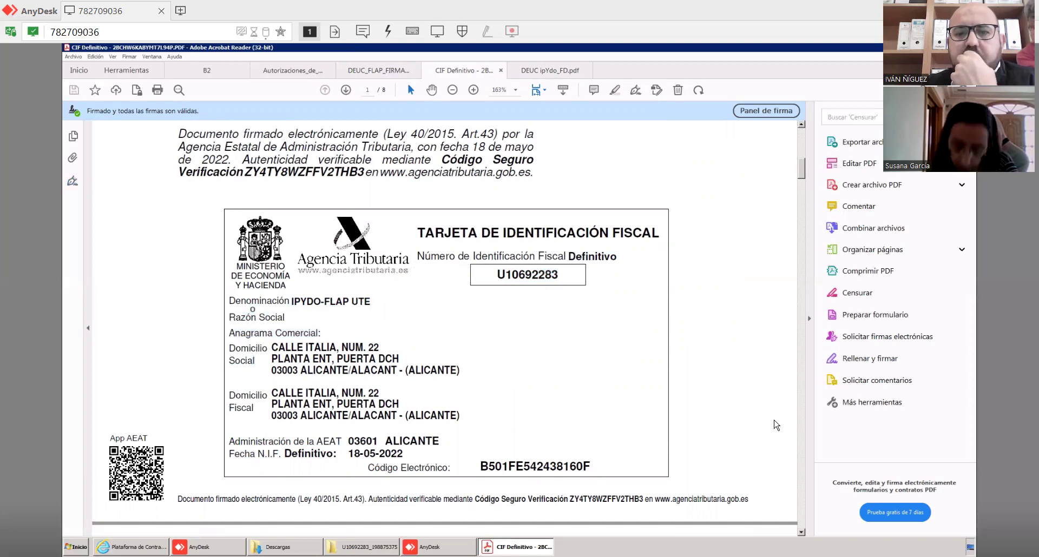
{"action": "scroll", "coordinate": [774, 425], "scroll_direction": "down", "scroll_amount": 10}
{"action": "scroll", "coordinate": [775, 424], "scroll_direction": "down", "scroll_amount": 5}
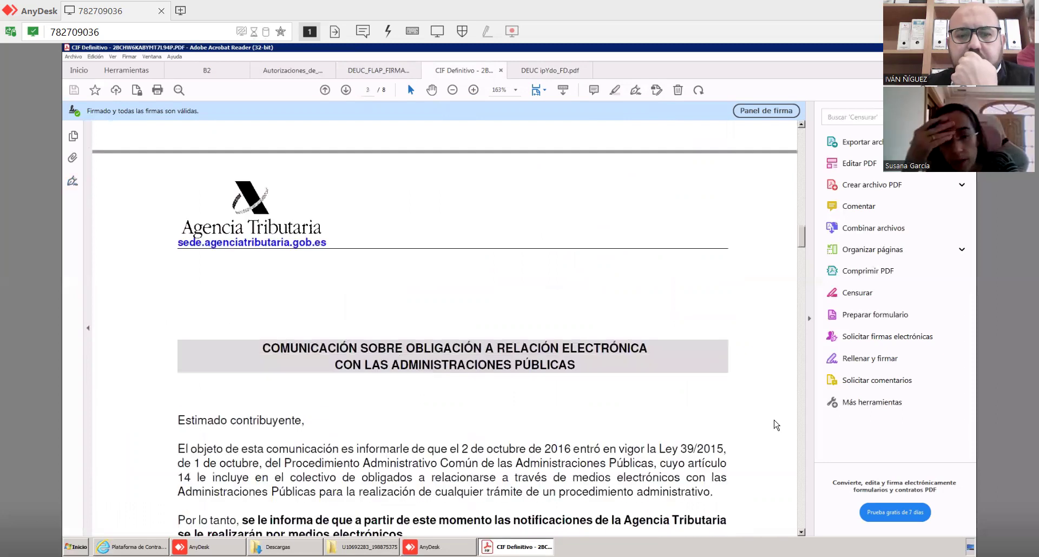
- Review the IPYDO-FLAP UTE's Anexo III responsible declaration under article 71, down to the signatures of both representatives
{"action": "left_click", "coordinate": [207, 70]}
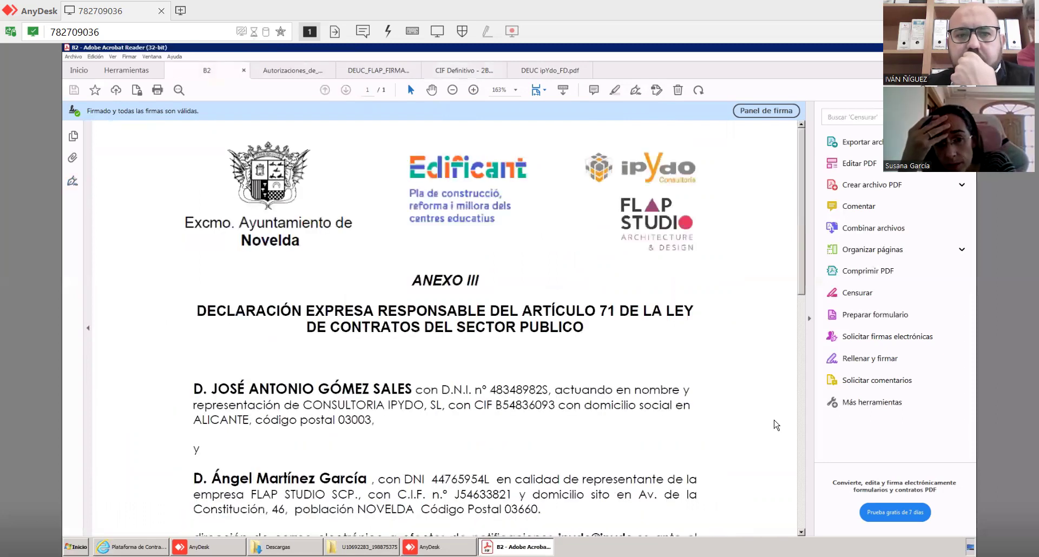
{"action": "scroll", "coordinate": [774, 424], "scroll_direction": "down", "scroll_amount": 2}
{"action": "scroll", "coordinate": [774, 424], "scroll_direction": "down", "scroll_amount": 2}
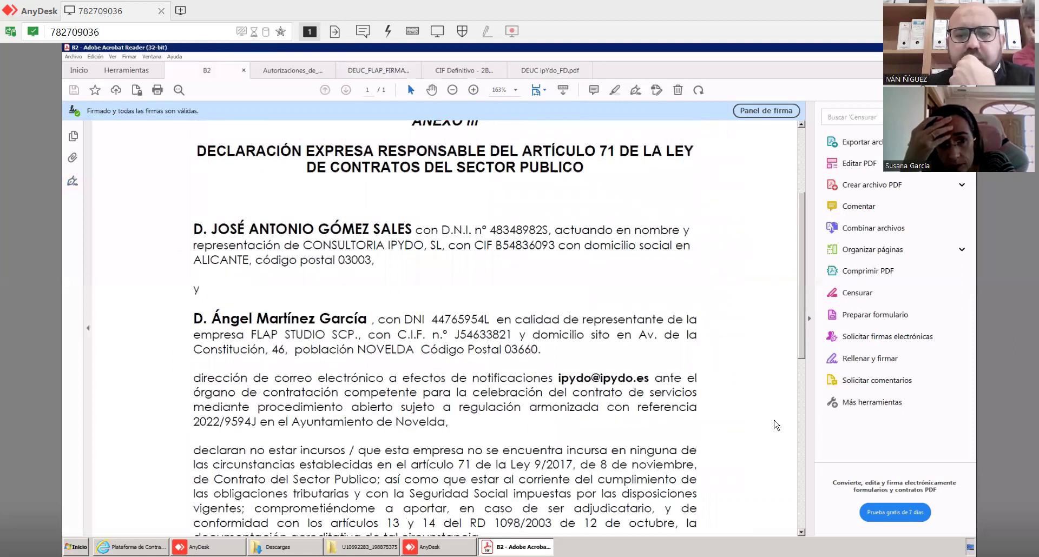
{"action": "scroll", "coordinate": [775, 425], "scroll_direction": "down", "scroll_amount": 4}
{"action": "left_click_drag", "start_coordinate": [193, 359], "coordinate": [381, 358]}
{"action": "scroll", "coordinate": [775, 424], "scroll_direction": "down", "scroll_amount": 8}
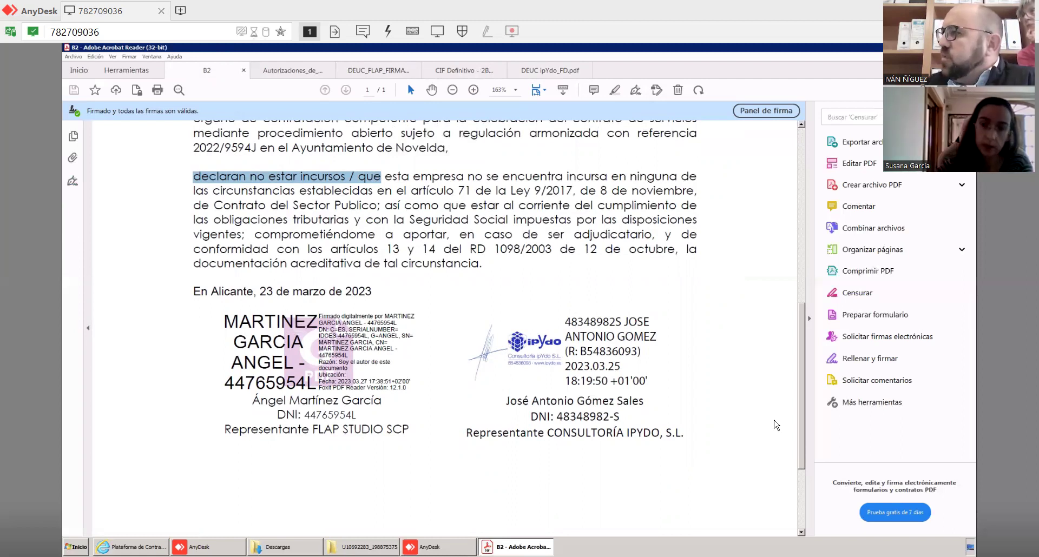
- Close all the IPYDO-FLAP PDFs and return to the 2022_9594J folder
{"action": "key", "text": "ctrl+q"}
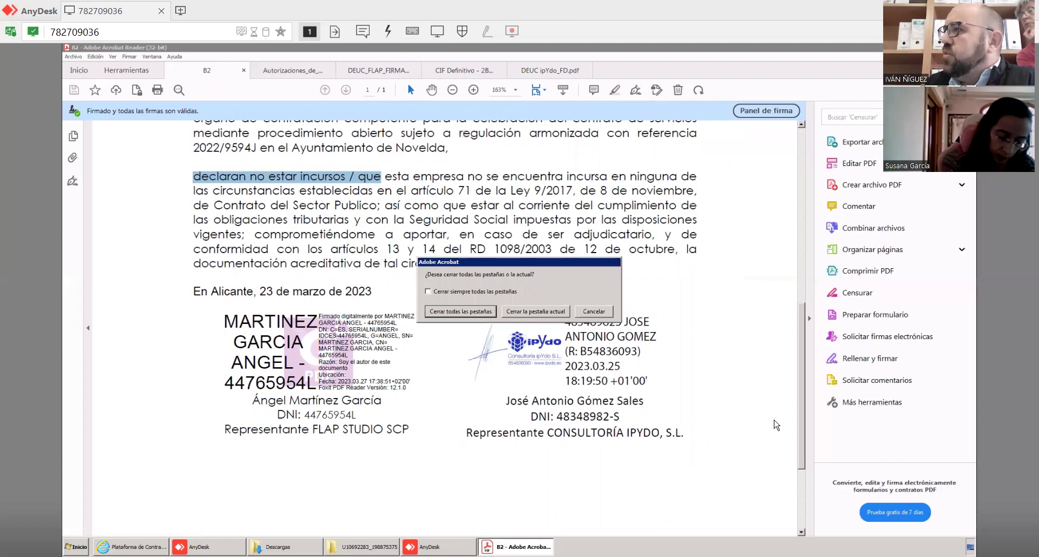
{"action": "key", "text": "Return"}
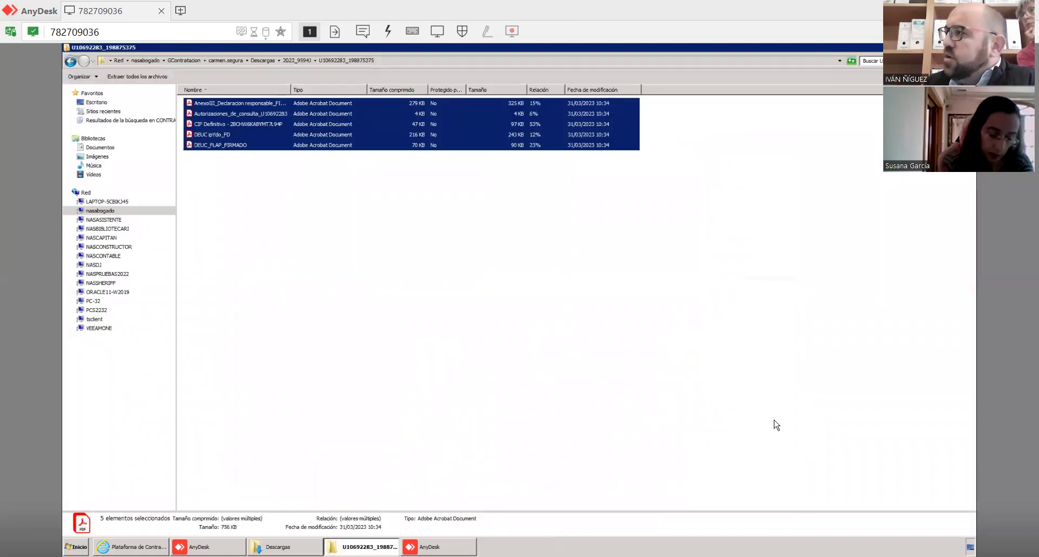
{"action": "key", "text": "BackSpace"}
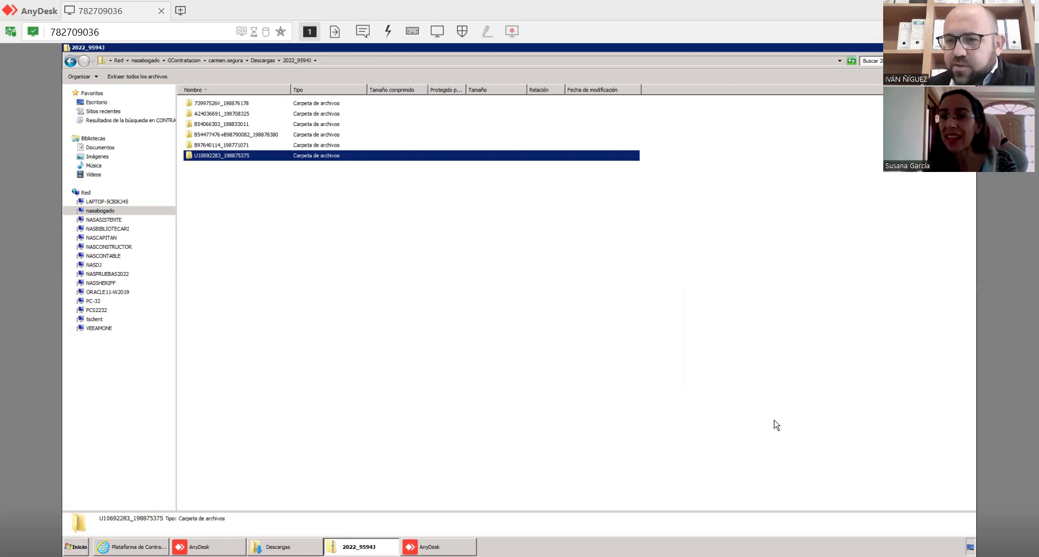
- Check the file lists of the two preceding bidders' folders, fitting the name column for the COR ASOC and AECO files
{"action": "key", "text": "Up"}
{"action": "key", "text": "Return"}
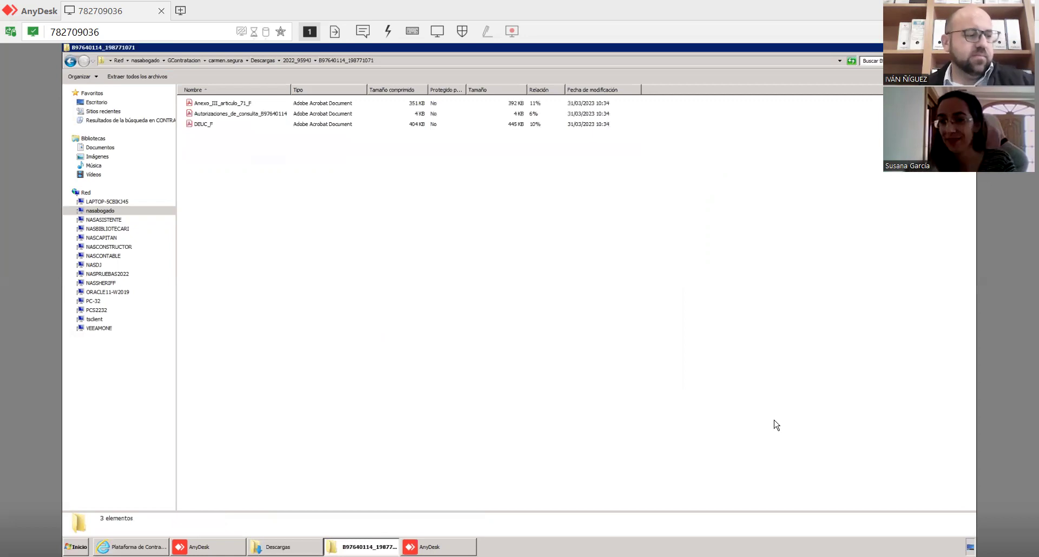
{"action": "key", "text": "BackSpace"}
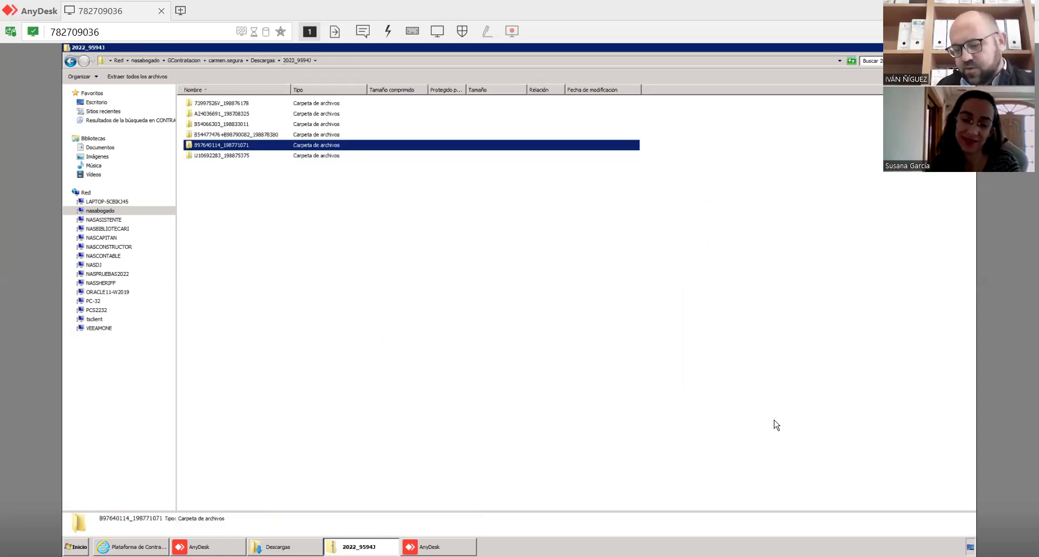
{"action": "key", "text": "Up"}
{"action": "key", "text": "Return"}
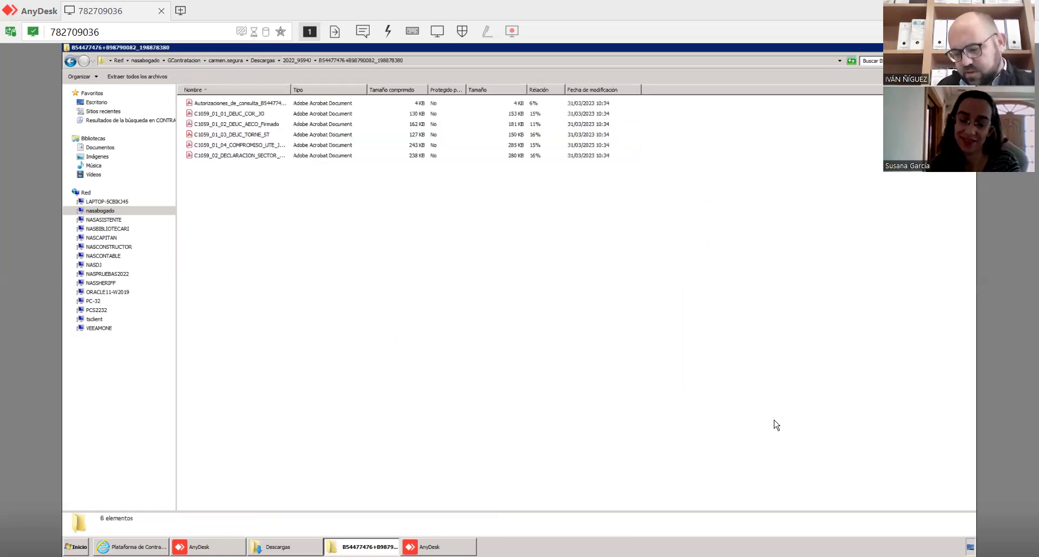
{"action": "key", "text": "Down"}
{"action": "key", "text": "Down"}
{"action": "key", "text": "Down"}
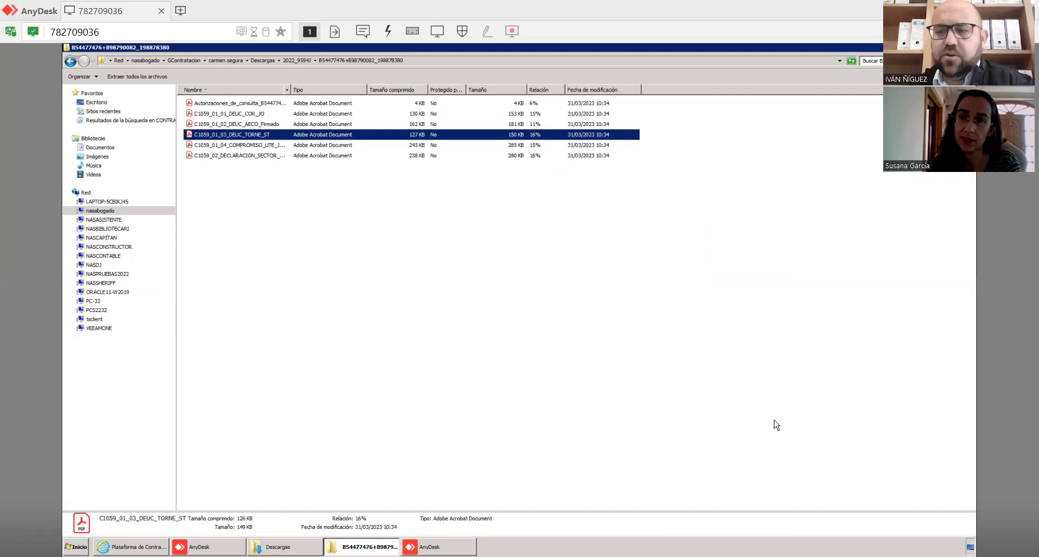
{"action": "key", "text": "ctrl+KP_Add"}
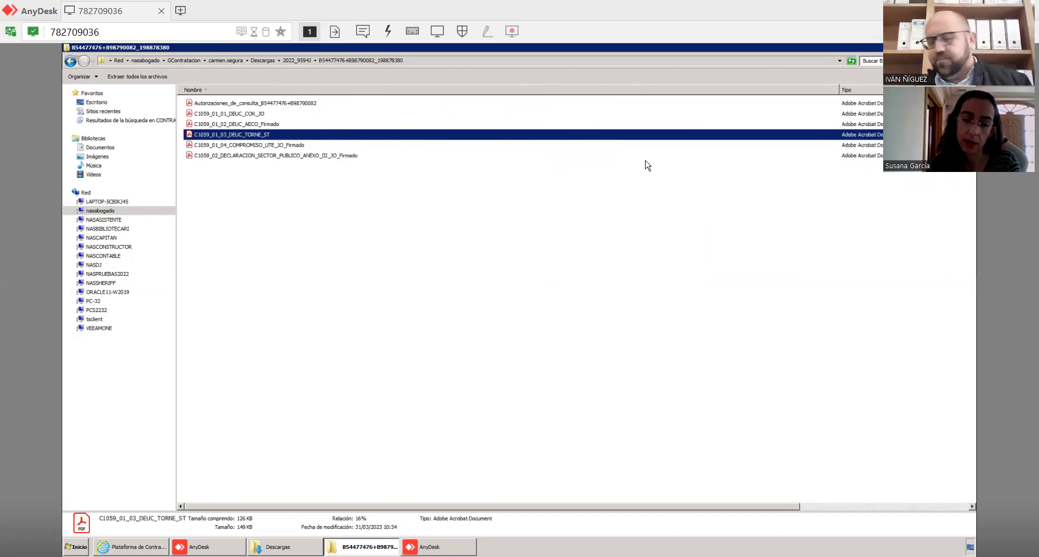
{"action": "key", "text": "BackSpace"}
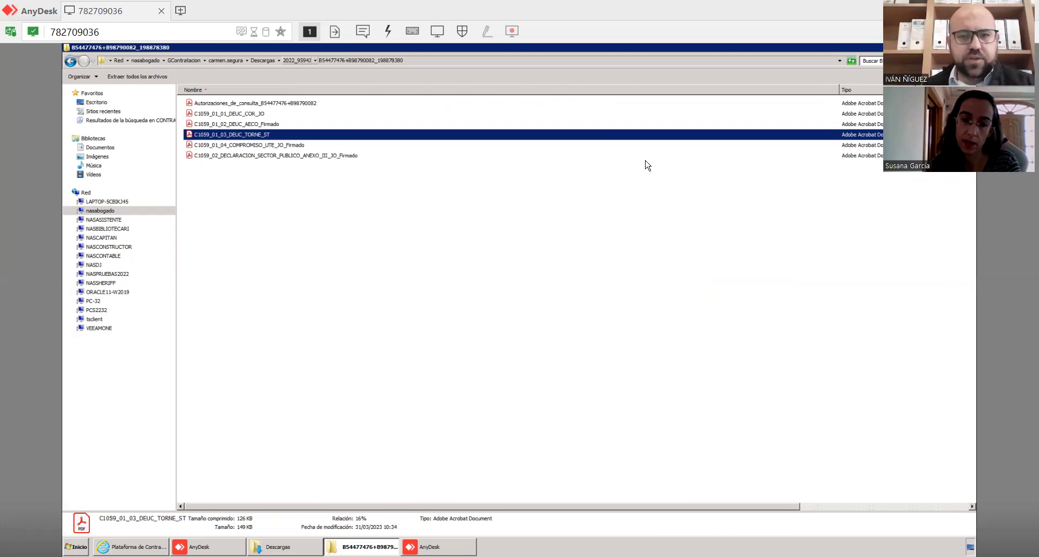
- Switch to the Plataforma de Contratación session 01-2022/9594J and review the COR ASOC-AECO validations and Crystalzoo's participation requirements
{"action": "key", "text": "alt+Tab"}
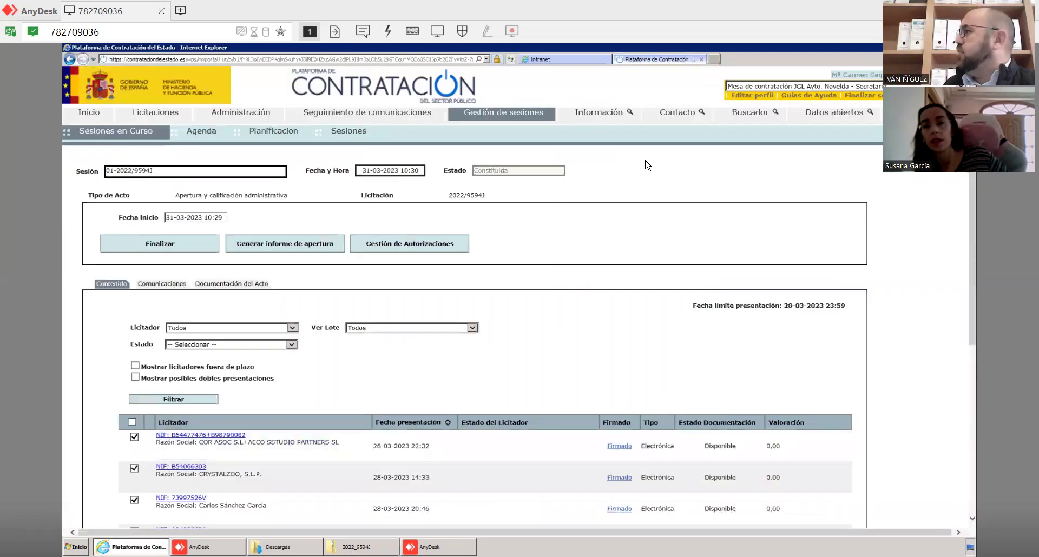
{"action": "scroll", "coordinate": [646, 161], "scroll_direction": "down", "scroll_amount": 4}
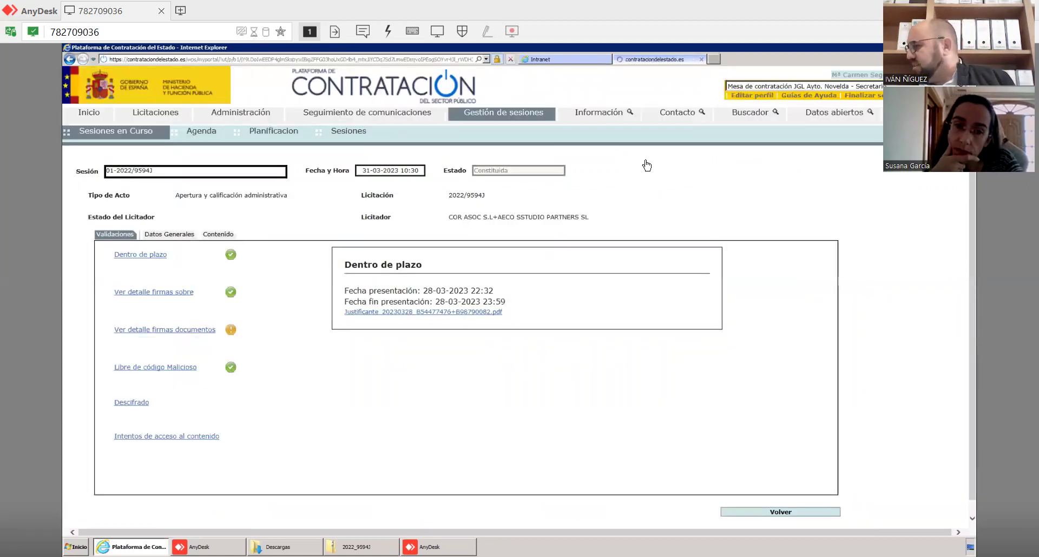
{"action": "key", "text": "Down"}
{"action": "key", "text": "Return"}
{"action": "scroll", "coordinate": [647, 165], "scroll_direction": "down", "scroll_amount": 3}
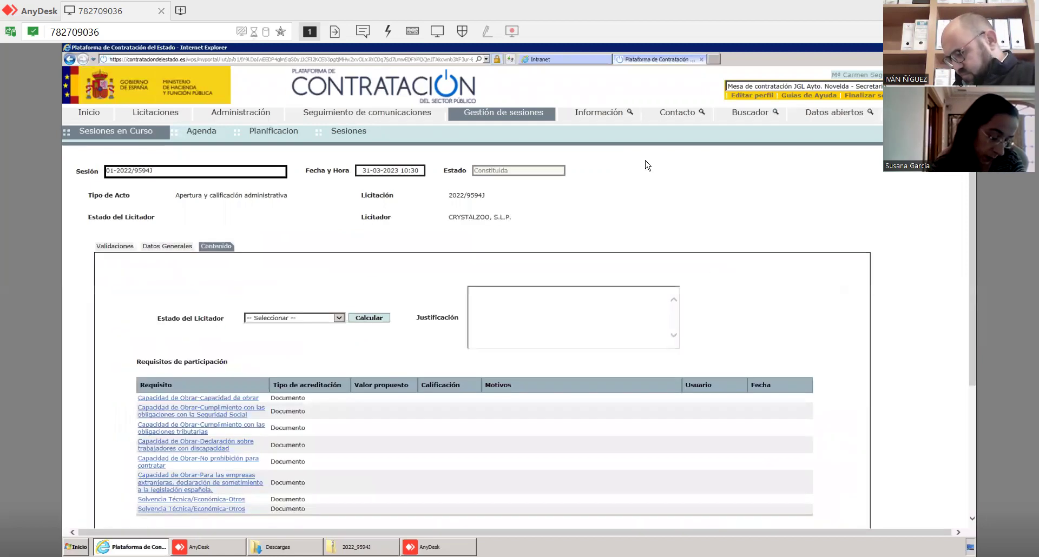
{"action": "key", "text": "Down"}
{"action": "key", "text": "Return"}
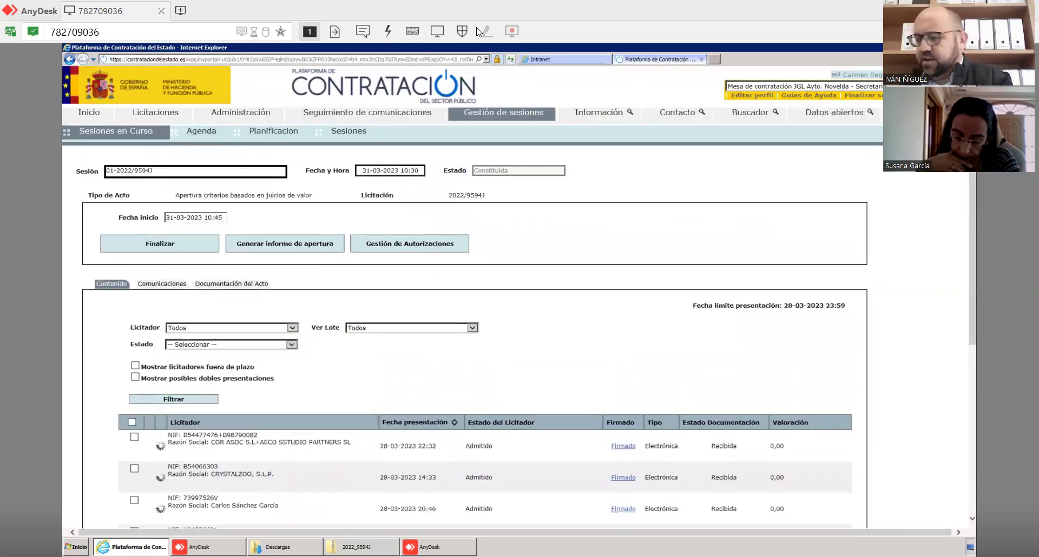
- Open the downloaded 2022_9594J (1).zip from the value-judgement criteria opening and enter the first bidder's folder
{"action": "scroll", "coordinate": [465, 325], "scroll_direction": "down", "scroll_amount": 4}
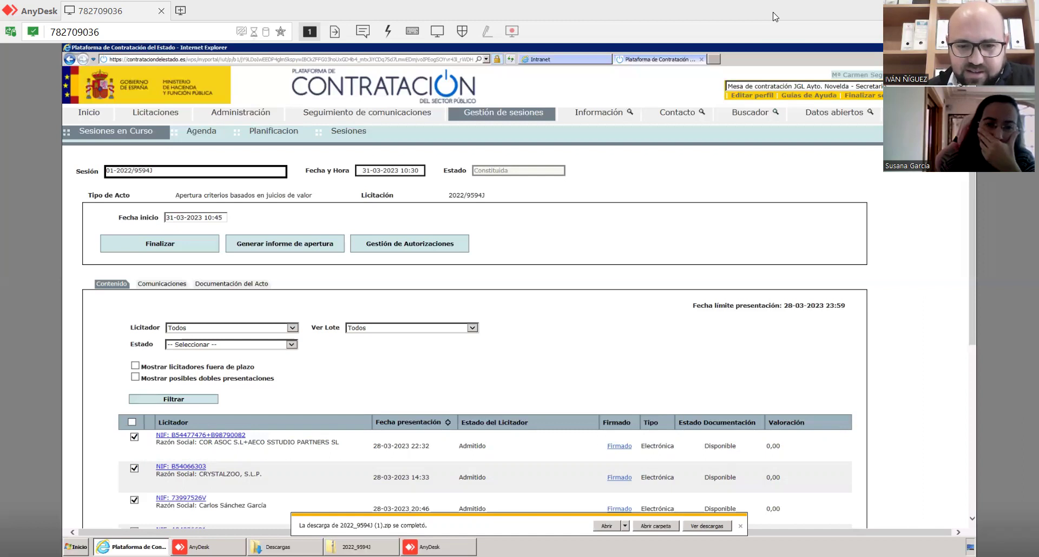
{"action": "left_click", "coordinate": [607, 526]}
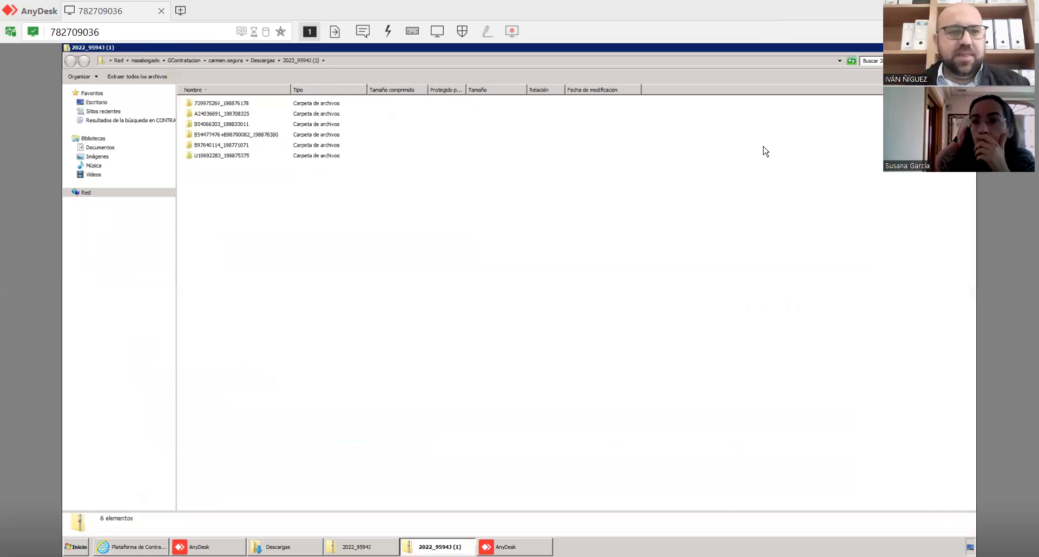
{"action": "key", "text": "Down"}
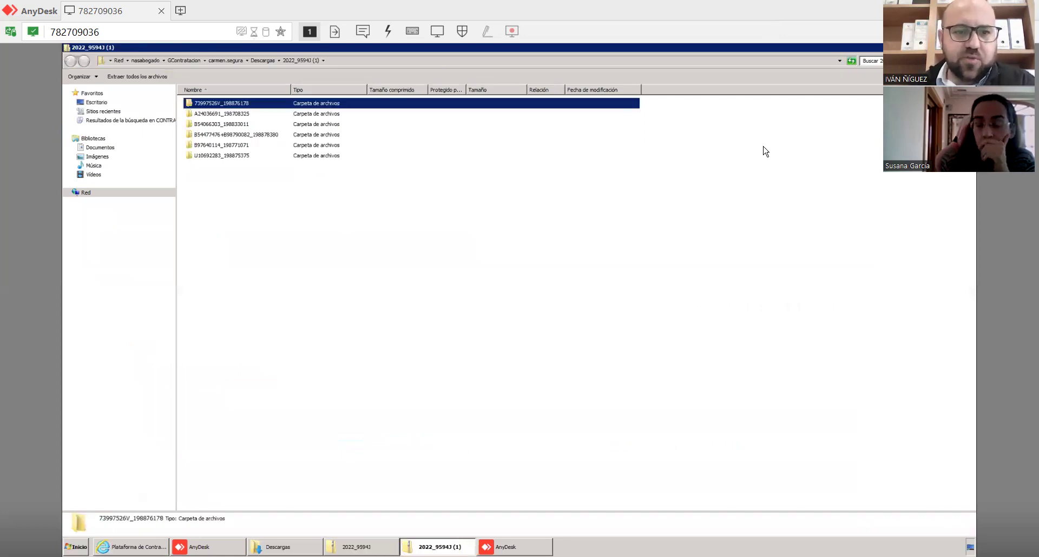
{"action": "key", "text": "Return"}
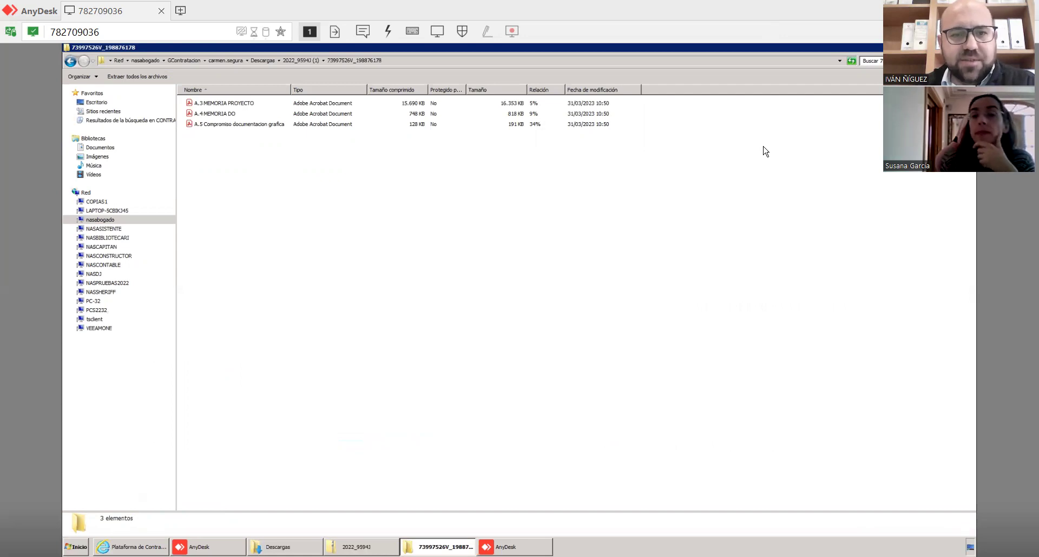
- Examine the first bidder's file list: A.3 MEMORIA PROYECTO, A.4 MEMORIA DO and A.5 Compromiso documentacion grafica
{"action": "key", "text": "ctrl+a"}
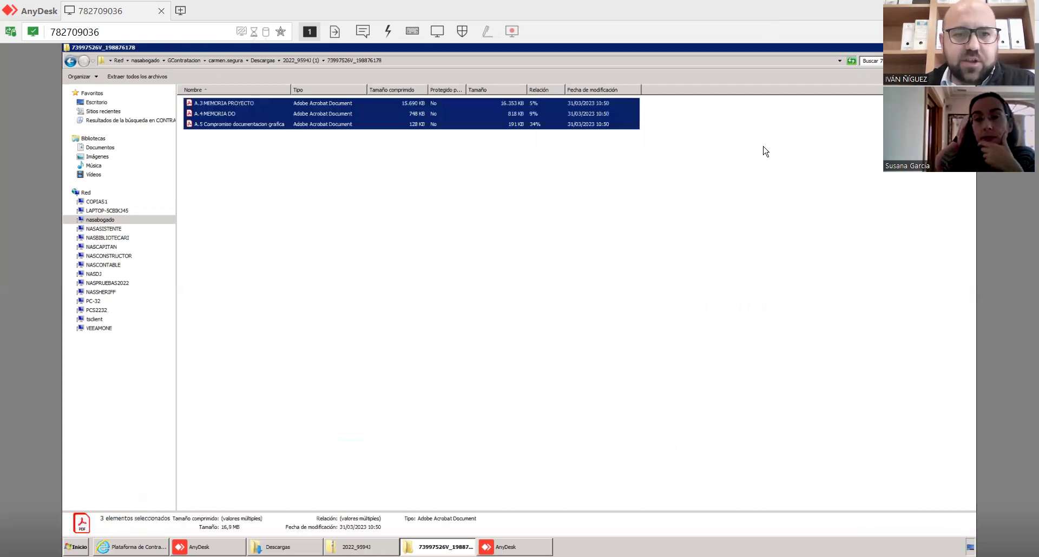
{"action": "left_click", "coordinate": [765, 151]}
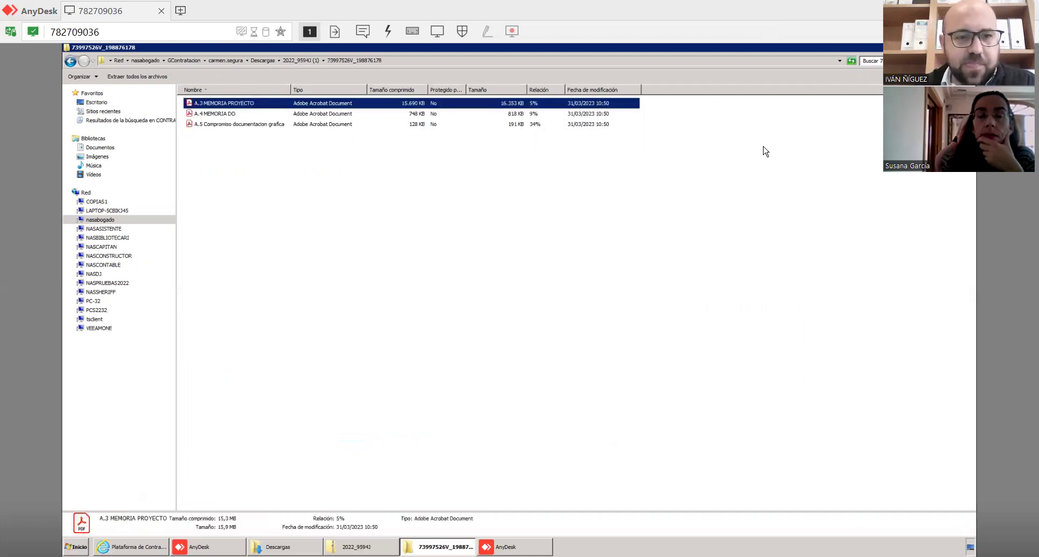
{"action": "key", "text": "Down"}
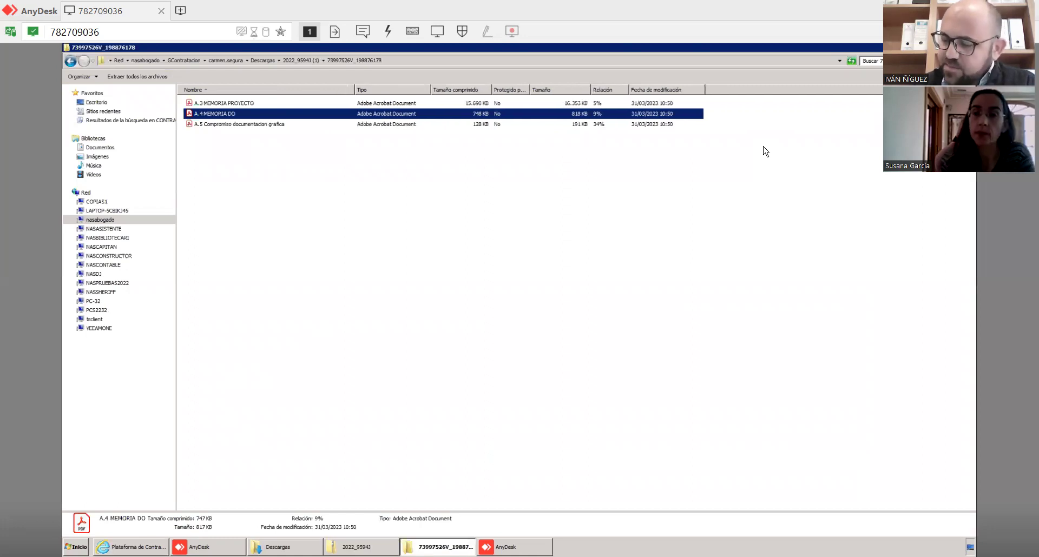
{"action": "key", "text": "Up"}
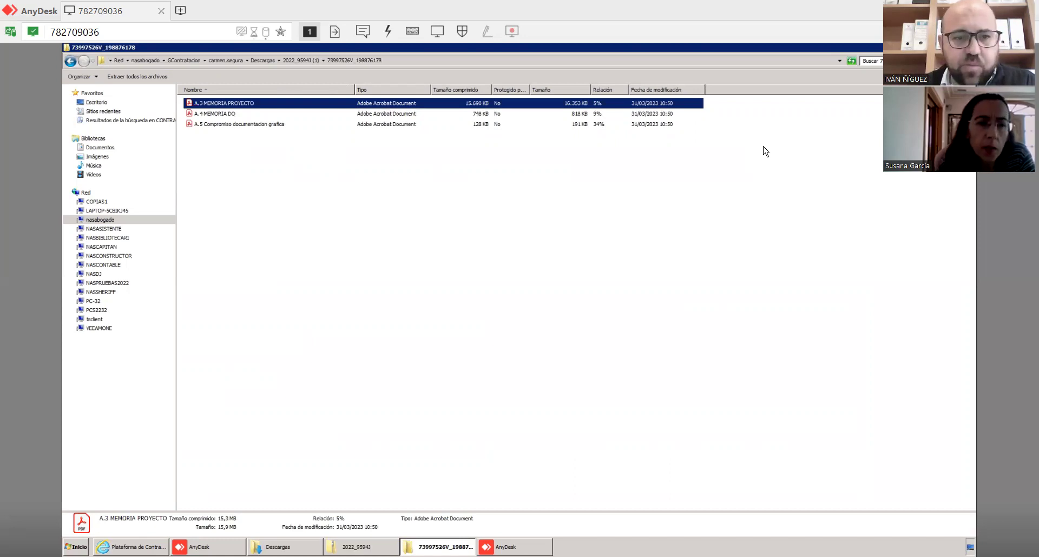
{"action": "left_click", "coordinate": [765, 151]}
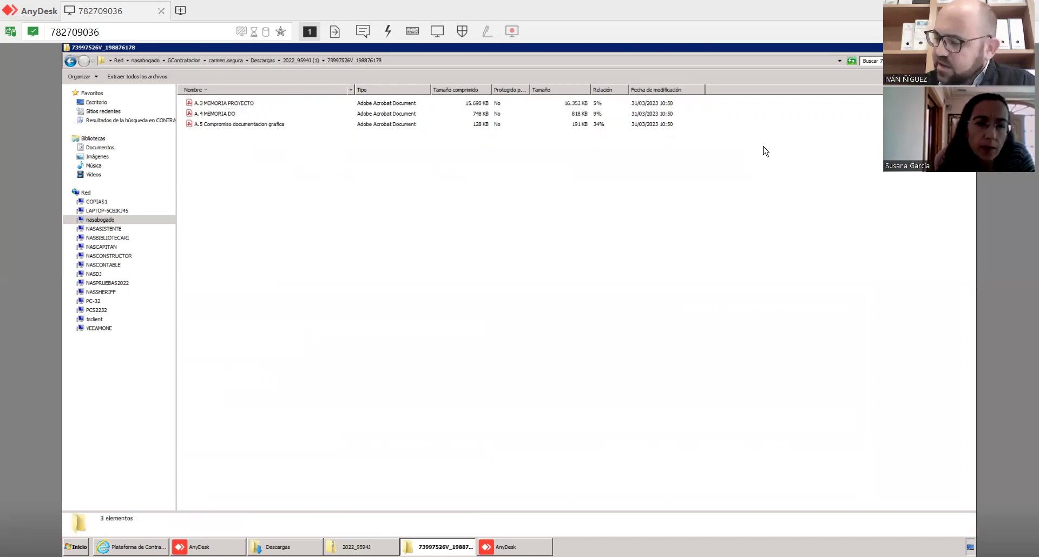
{"action": "key", "text": "Up"}
{"action": "key", "text": "Down"}
{"action": "key", "text": "Down"}
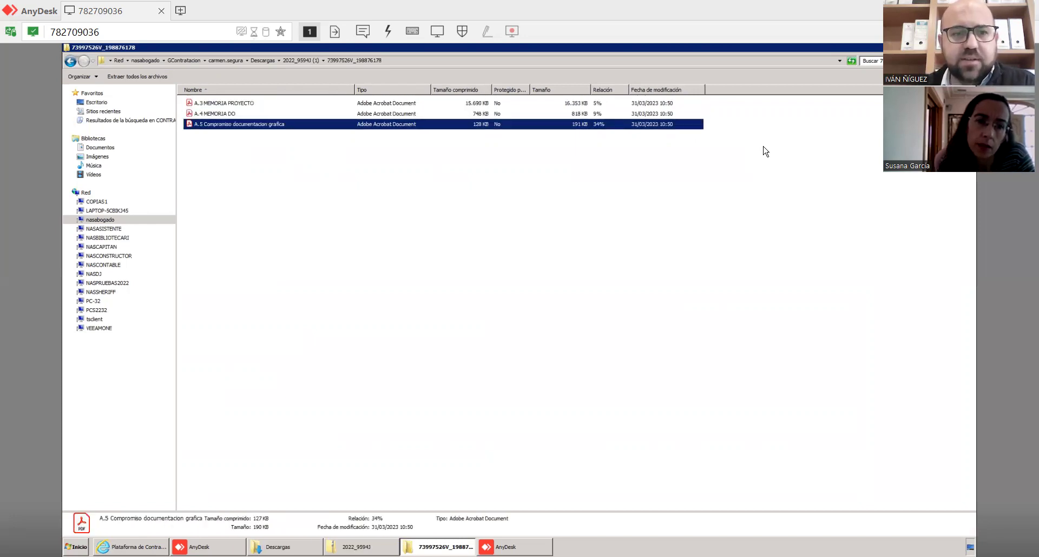
{"action": "left_click", "coordinate": [648, 387]}
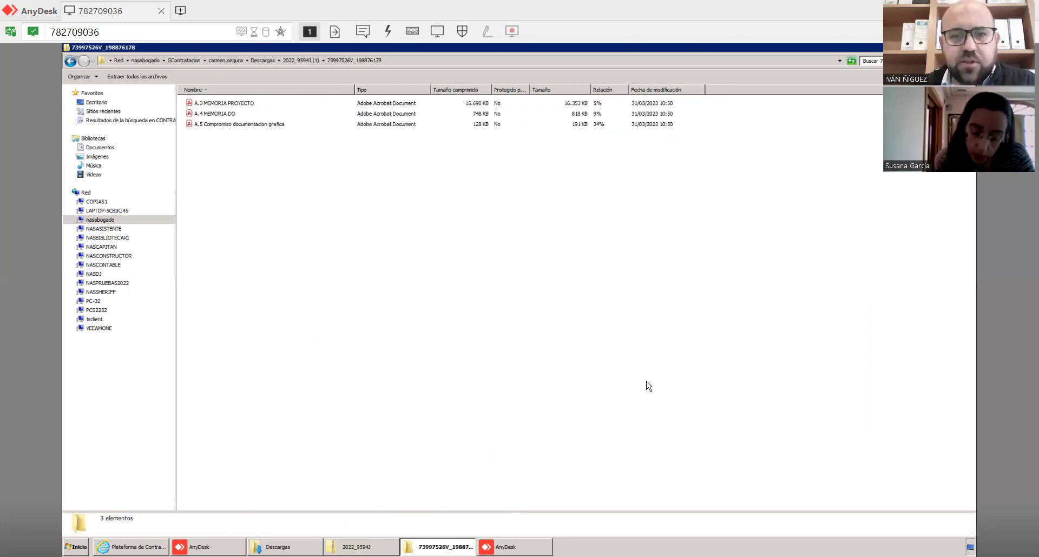
- Return to the 2022_9594J (1) folder and open the second bidder's folder
{"action": "key", "text": "BackSpace"}
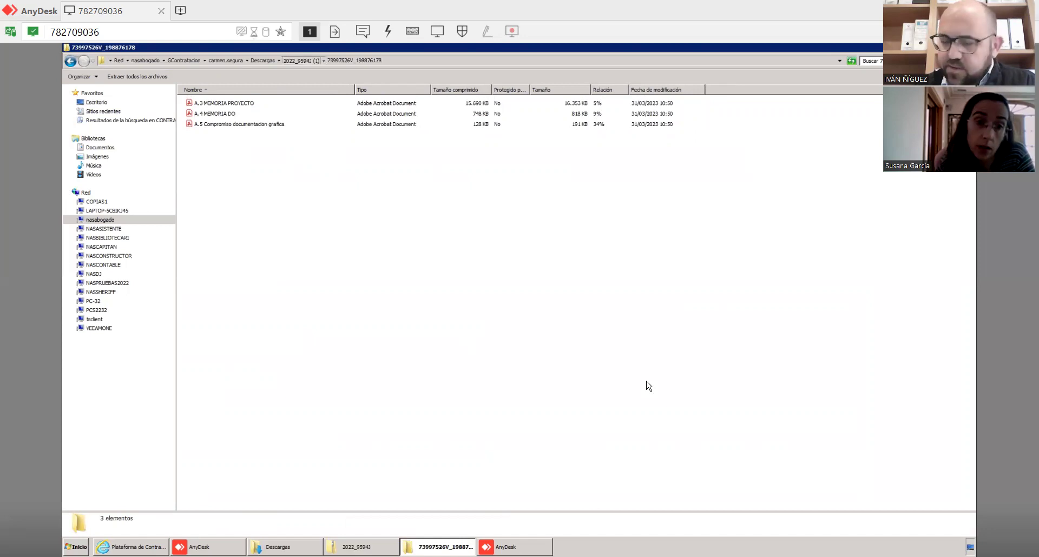
{"action": "key", "text": "Down"}
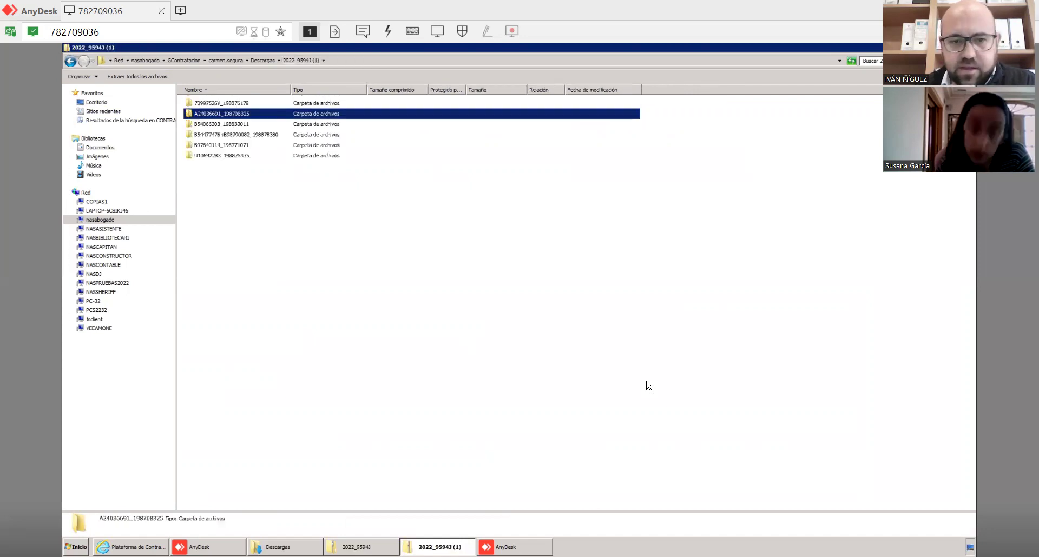
{"action": "key", "text": "Return"}
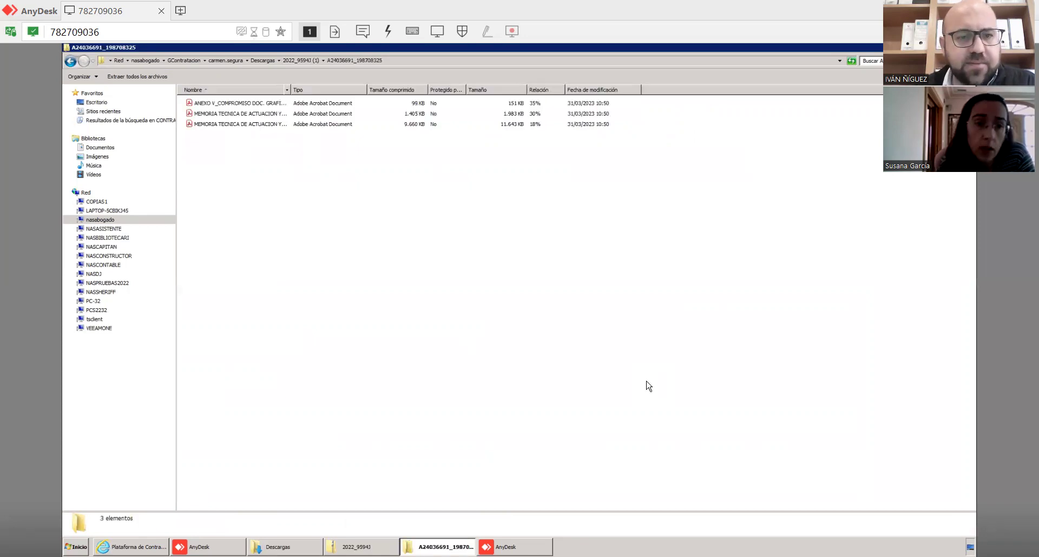
- Show the full file names and go through the signed Anexo V commitment and the two technical reports on works direction and project
{"action": "key", "text": "ctrl+KP_Add"}
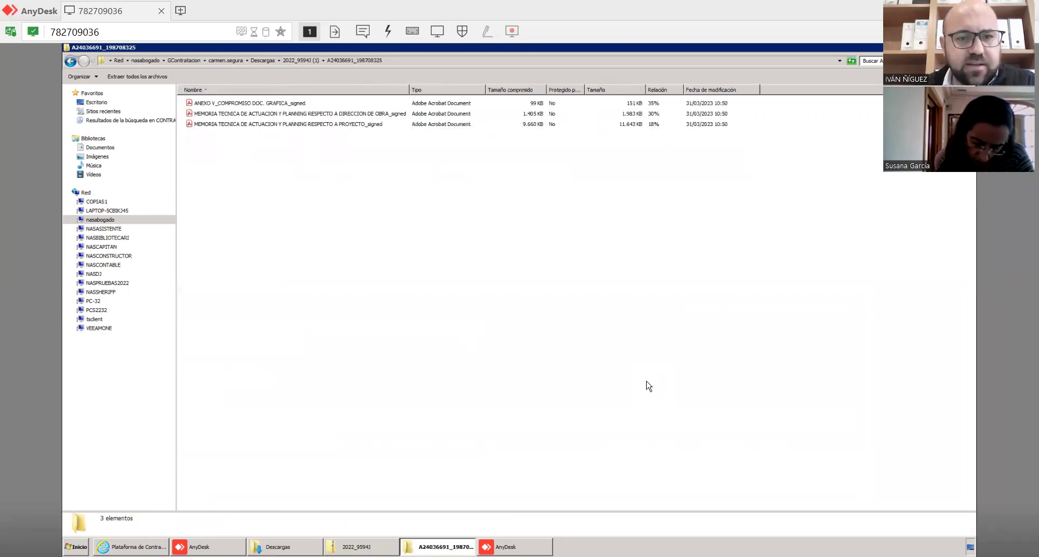
{"action": "key", "text": "Down"}
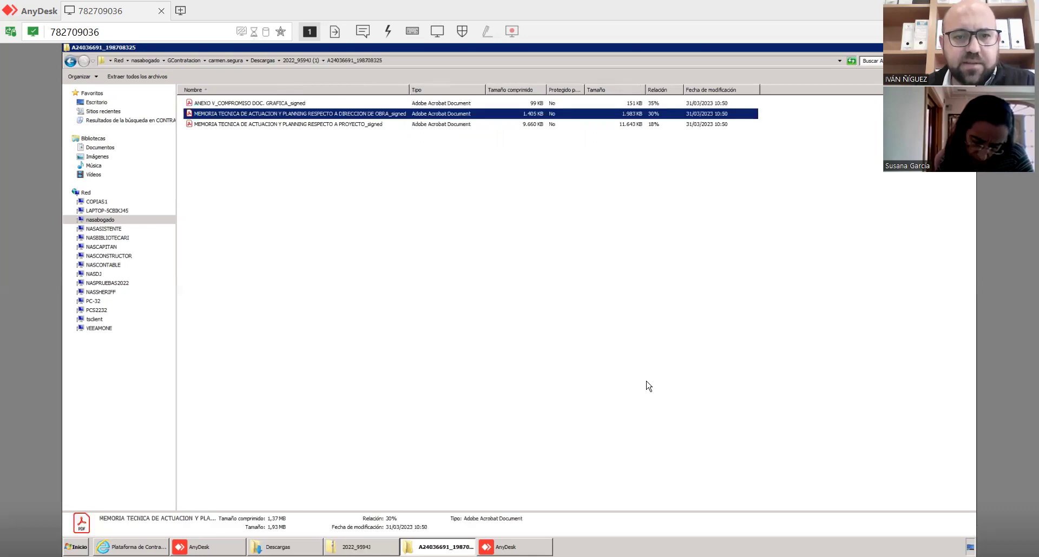
{"action": "key", "text": "Down"}
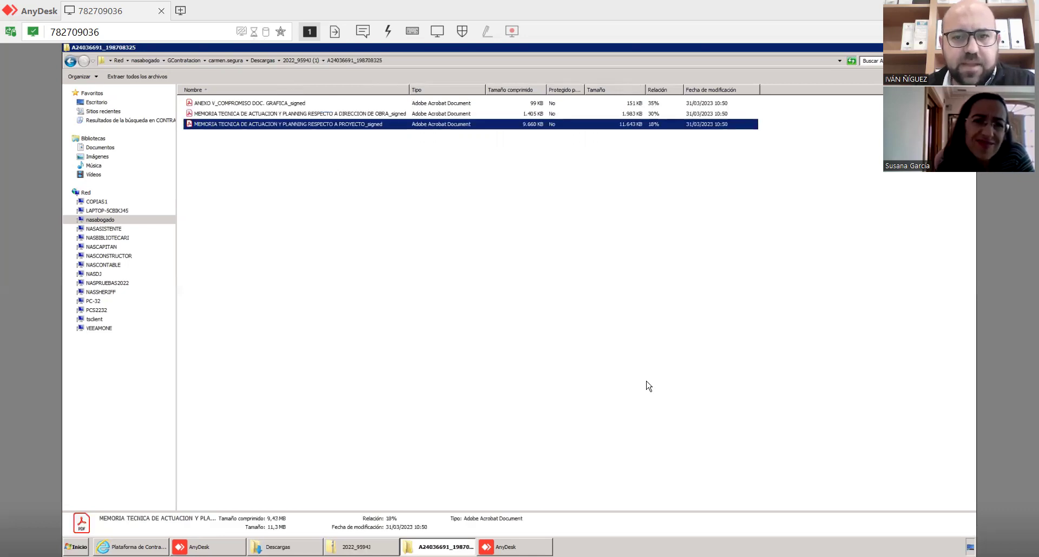
{"action": "key", "text": "Home"}
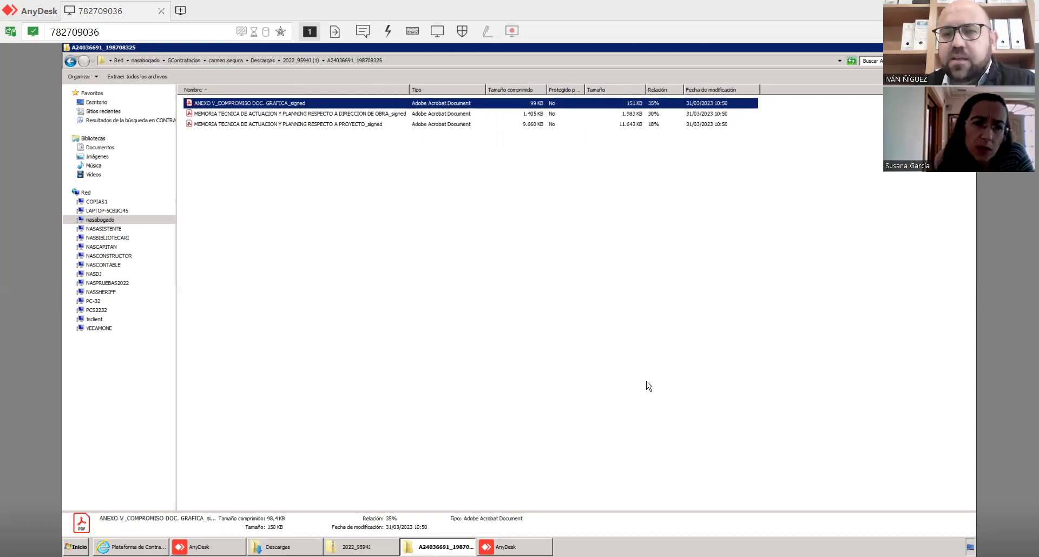
{"action": "key", "text": "Down"}
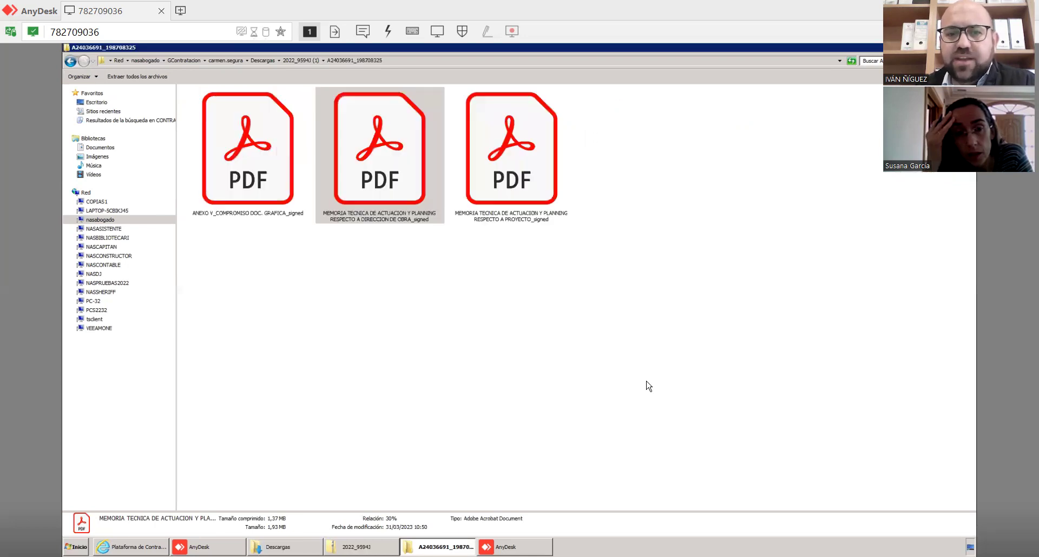
- Close the B.3 Anexo V_F document, return to the 2022_9594J (1) folder and open the last bidder's folder
{"action": "left_click", "coordinate": [647, 385]}
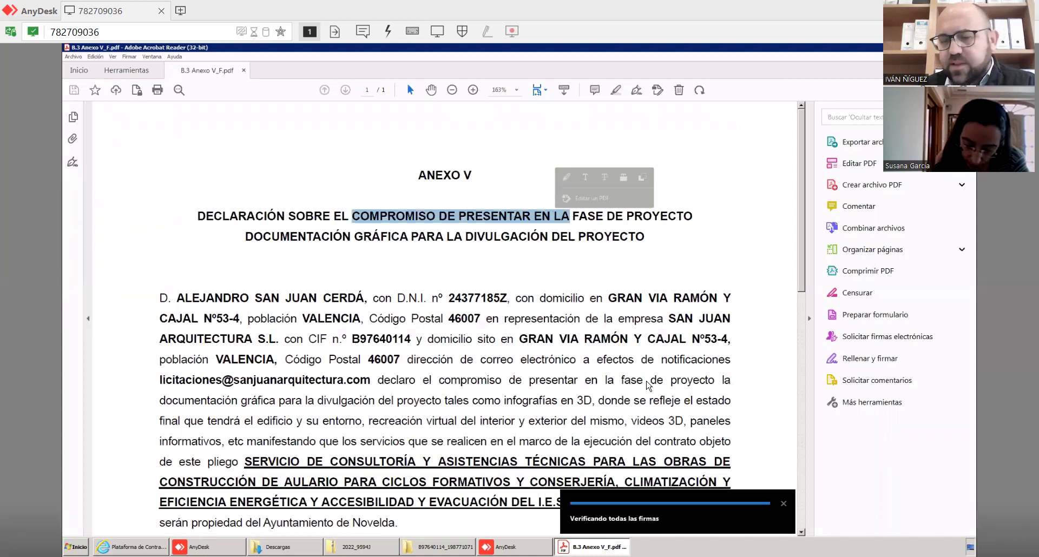
{"action": "key", "text": "alt+F4"}
{"action": "key", "text": "BackSpace"}
{"action": "key", "text": "Down"}
{"action": "key", "text": "Return"}
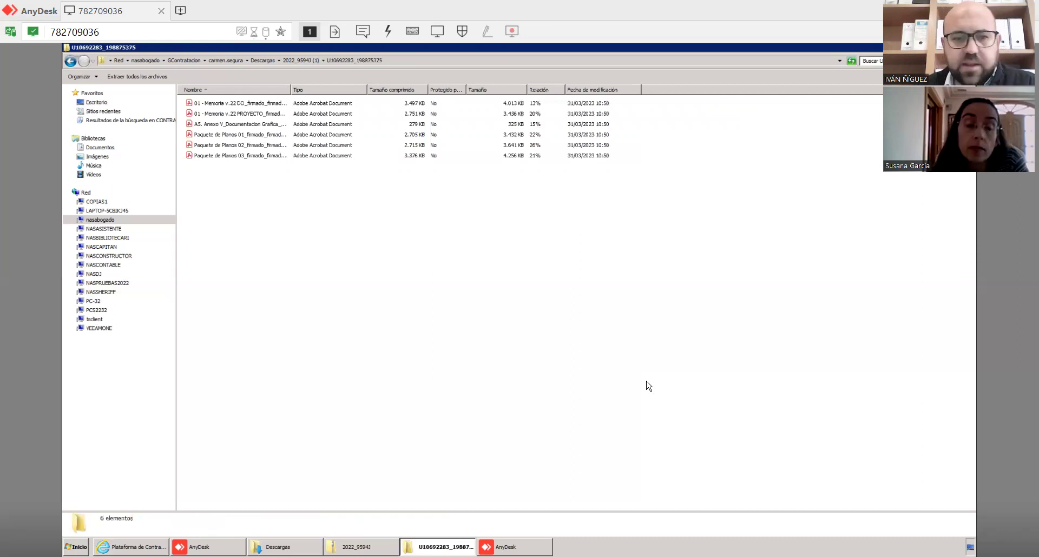
- Show the last bidder's full file names and go through the two signed Memoria v.22 entries, DO and PROYECTO
{"action": "key", "text": "ctrl+plus"}
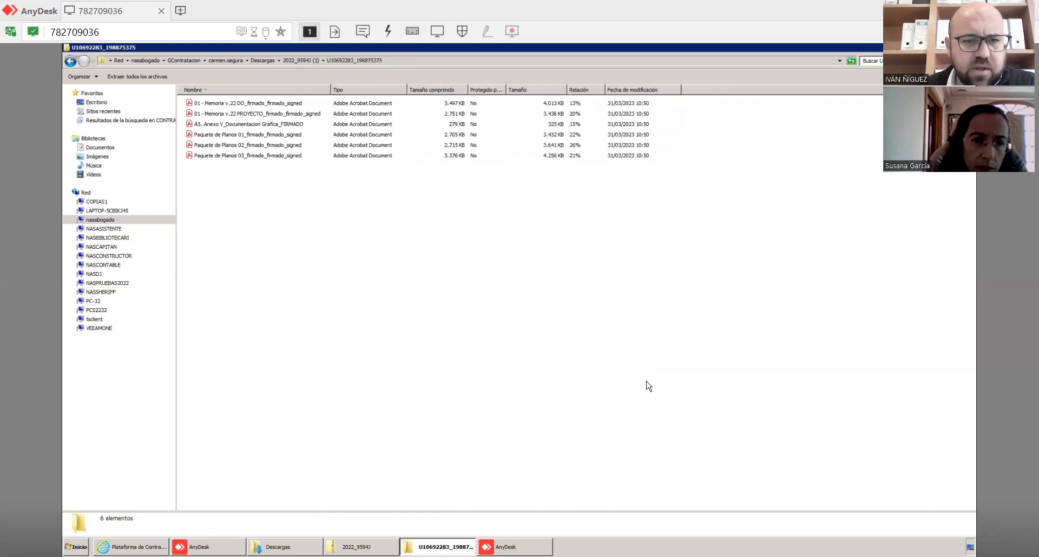
{"action": "key", "text": "Down"}
{"action": "key", "text": "Down"}
{"action": "key", "text": "Up"}
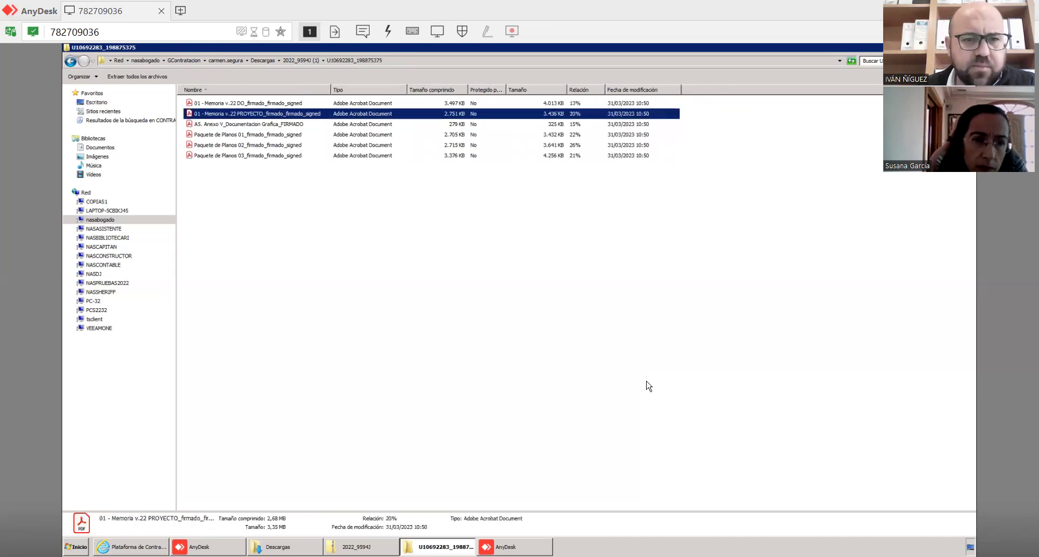
{"action": "key", "text": "Up"}
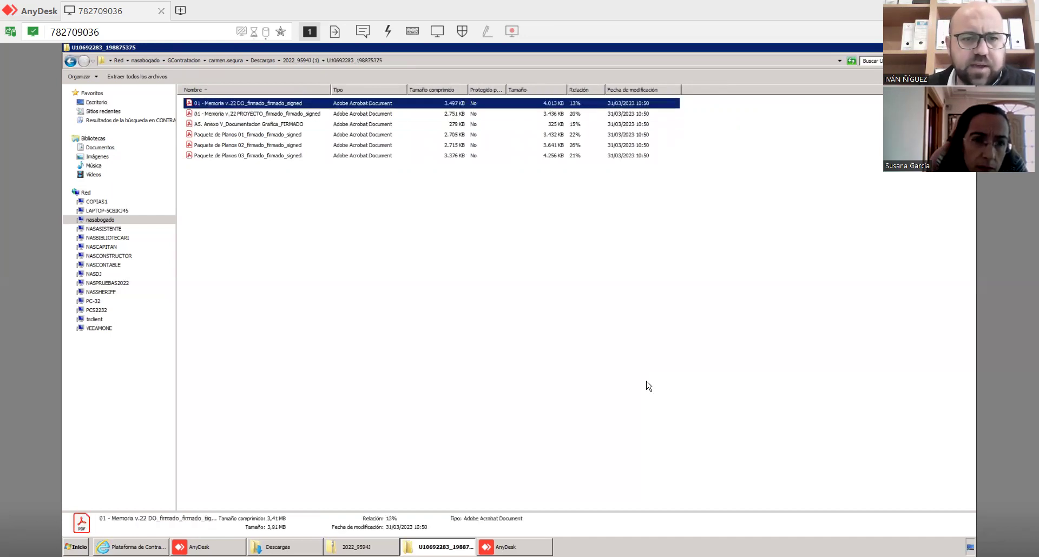
{"action": "key", "text": "Down"}
{"action": "key", "text": "Down"}
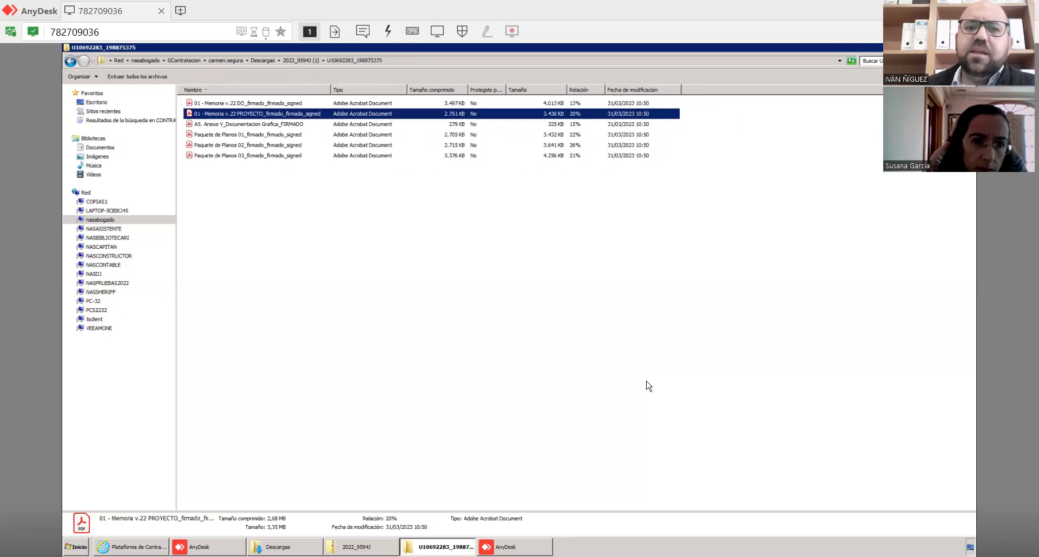
{"action": "left_click", "coordinate": [649, 386]}
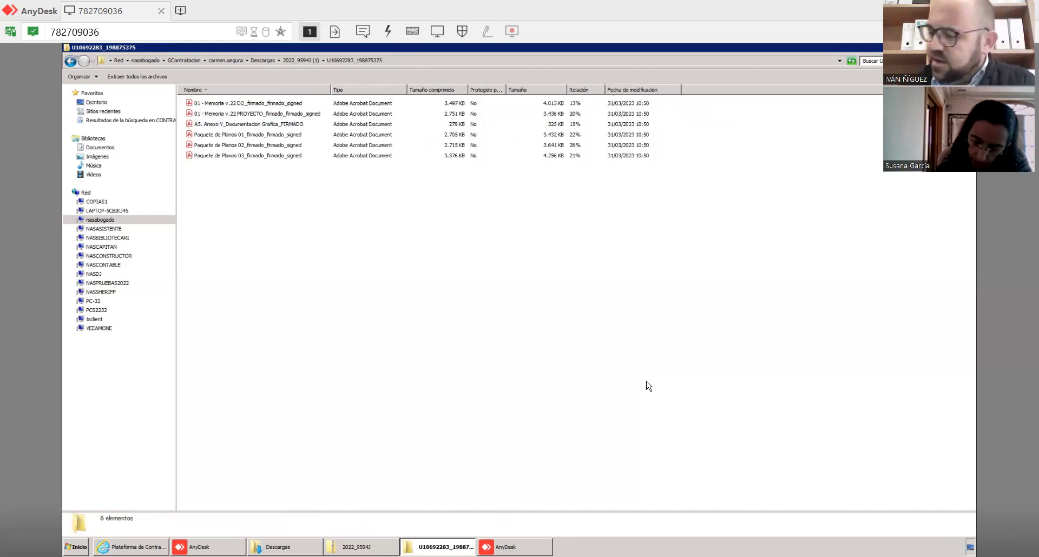
- Return to the 2022_9594J (1) folder and switch to the Plataforma de Contratación session page in Internet Explorer
{"action": "key", "text": "BackSpace"}
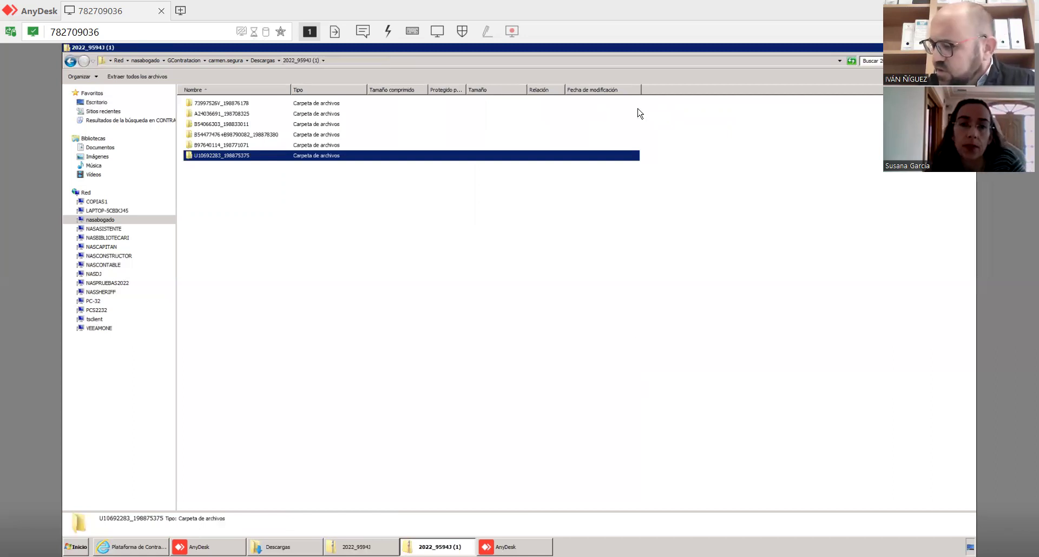
{"action": "key", "text": "alt+Tab"}
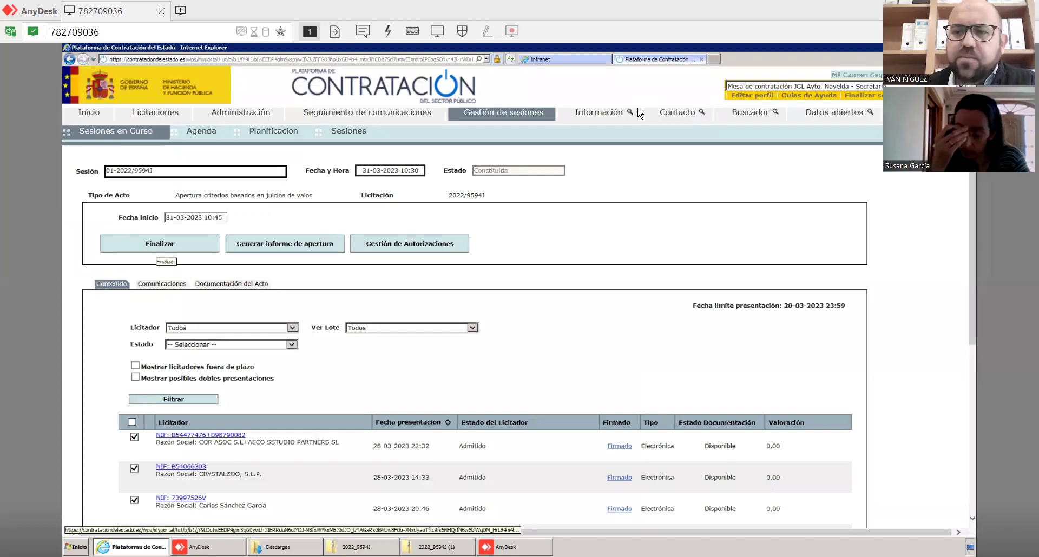